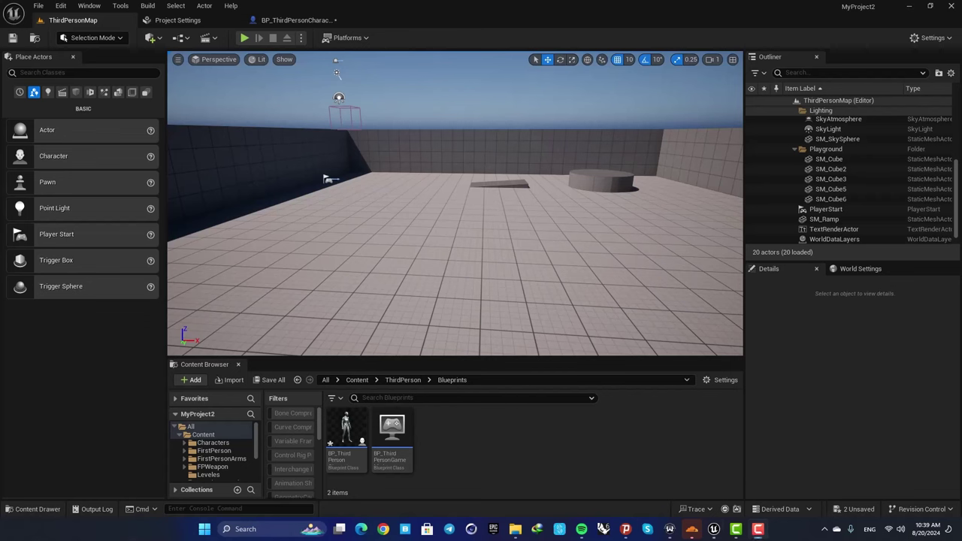
- Play the level, running and jumping the third-person character around the arena, and end the play session
left_click(244, 38)
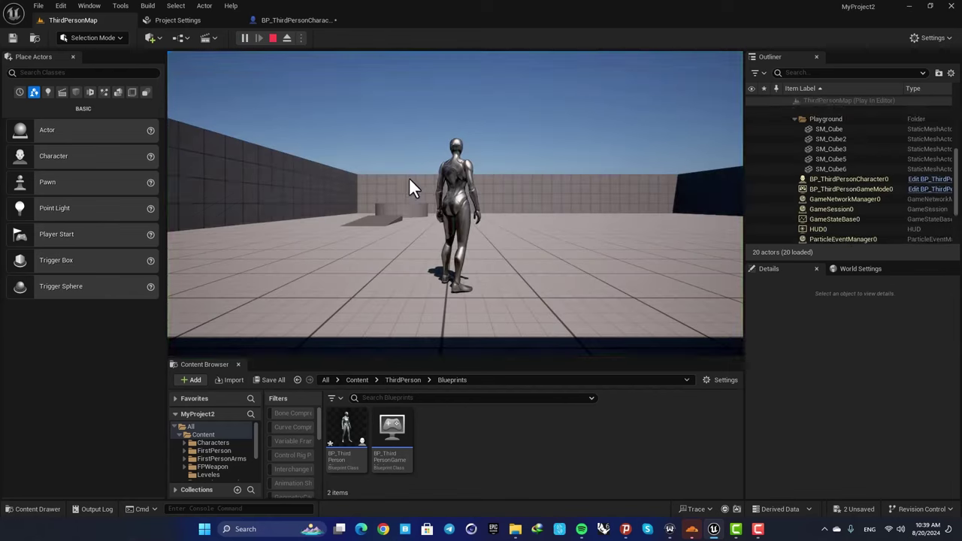
left_click(410, 179)
key("a")
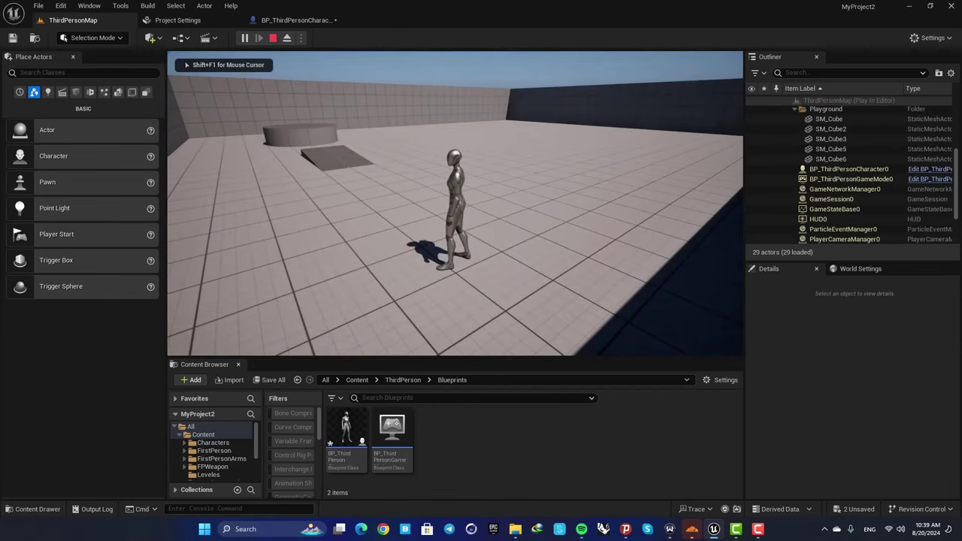
key("w")
key("d")
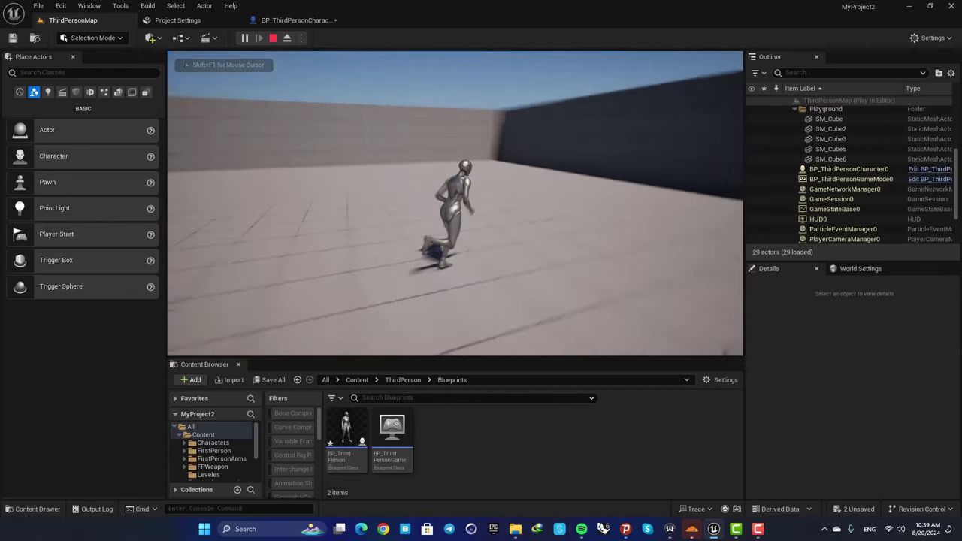
key("w")
key("d")
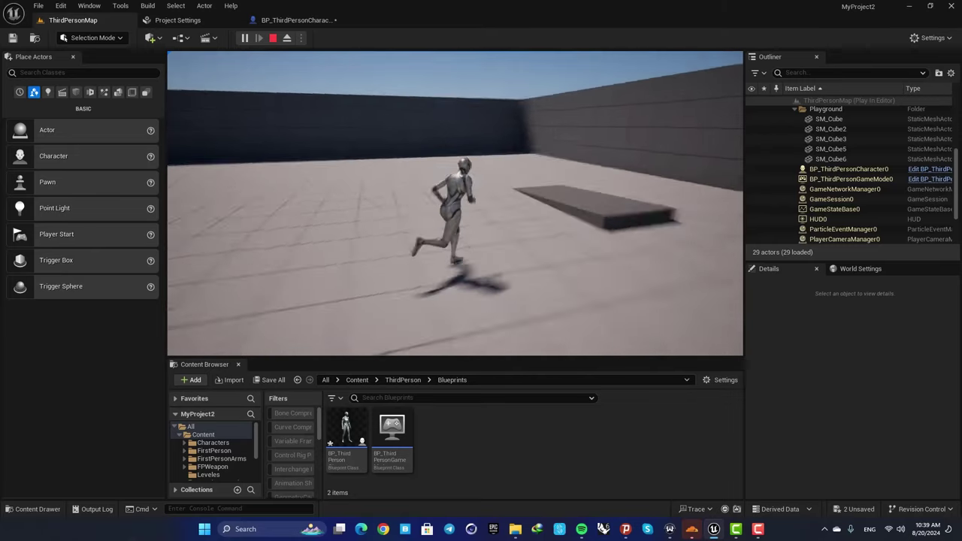
key("w")
key("space")
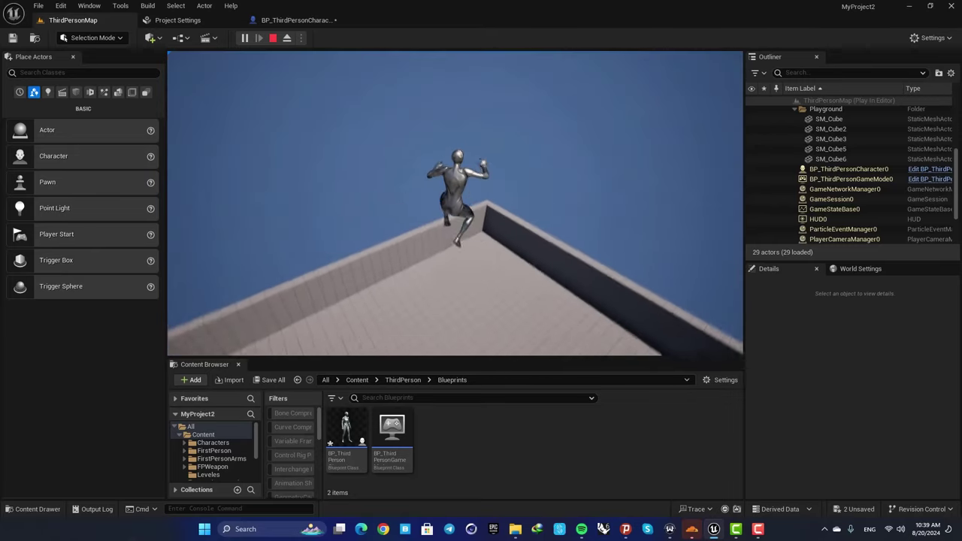
key("d")
key("space")
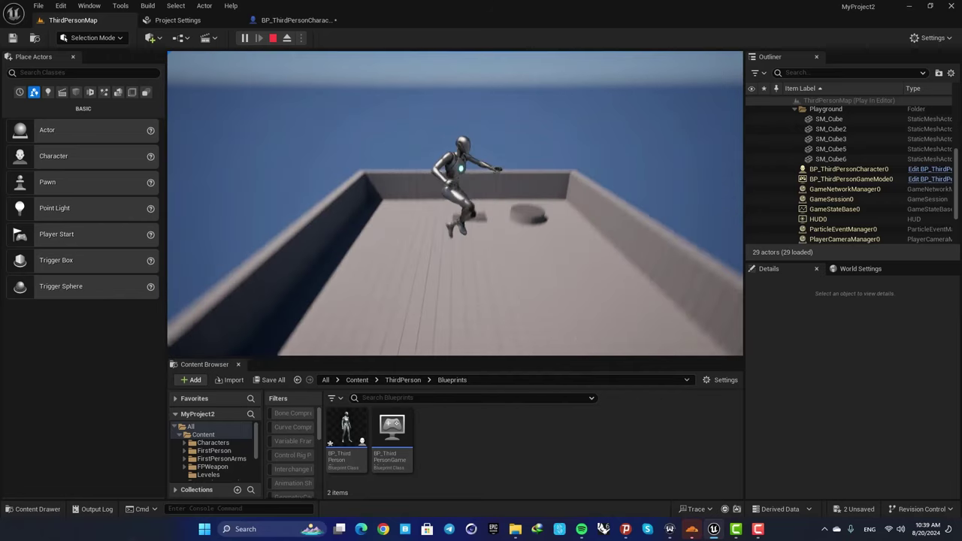
key("w")
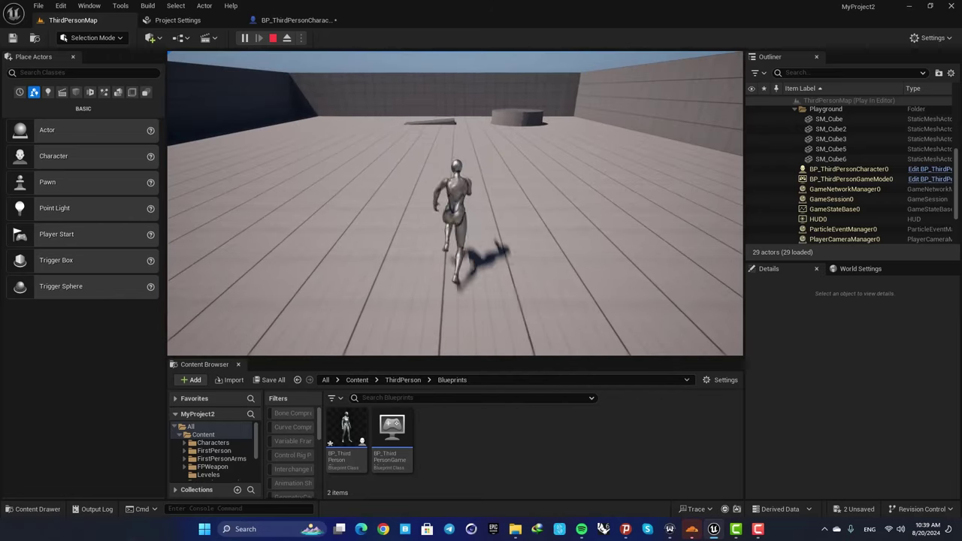
key("space")
key("a")
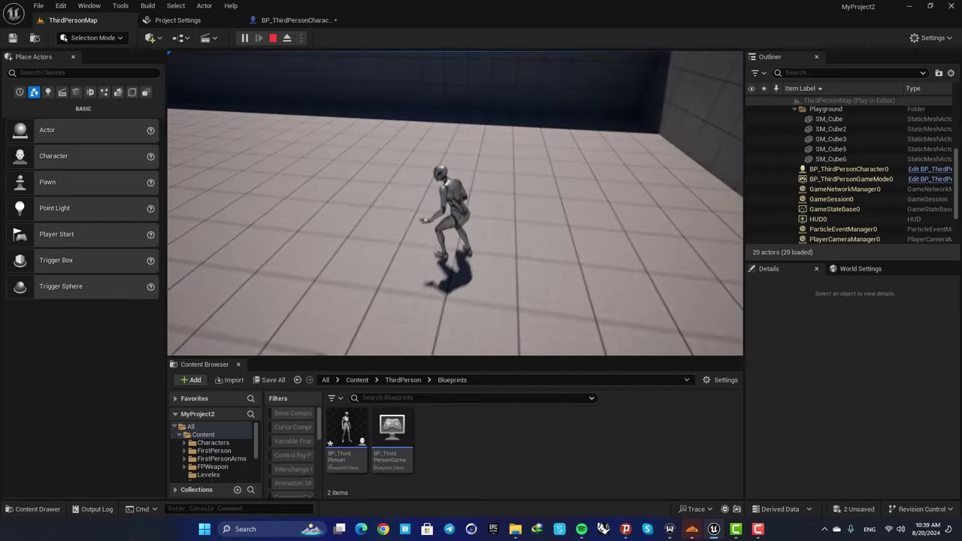
key("w")
key("space")
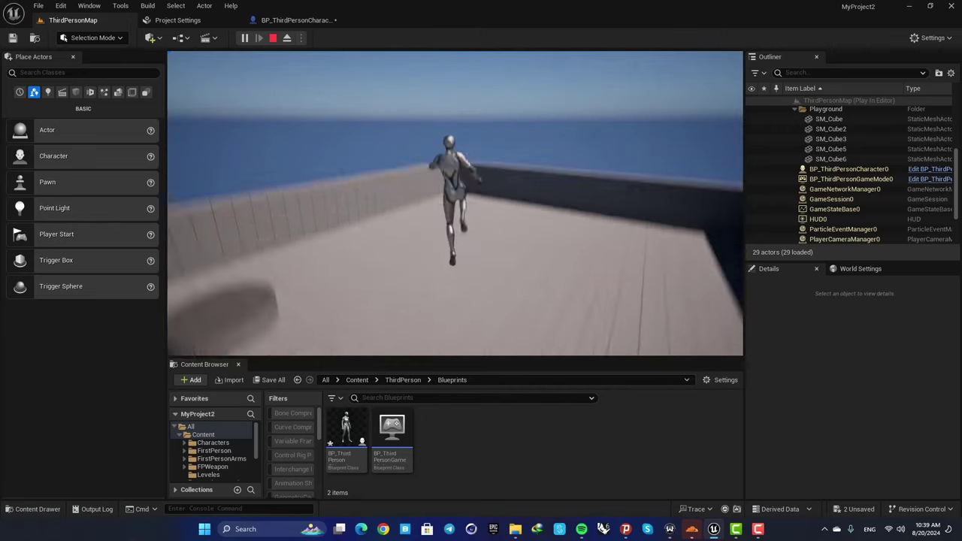
key("space")
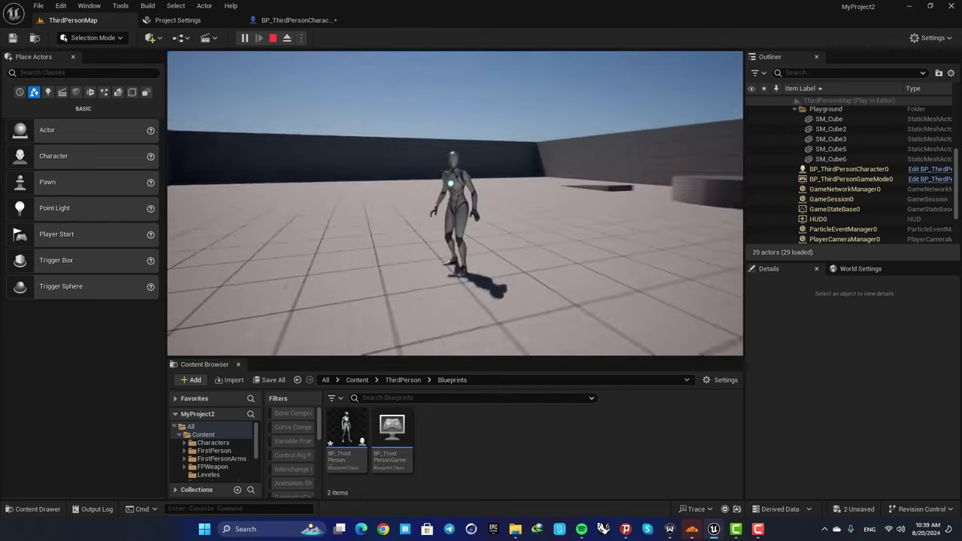
key("shift+F1")
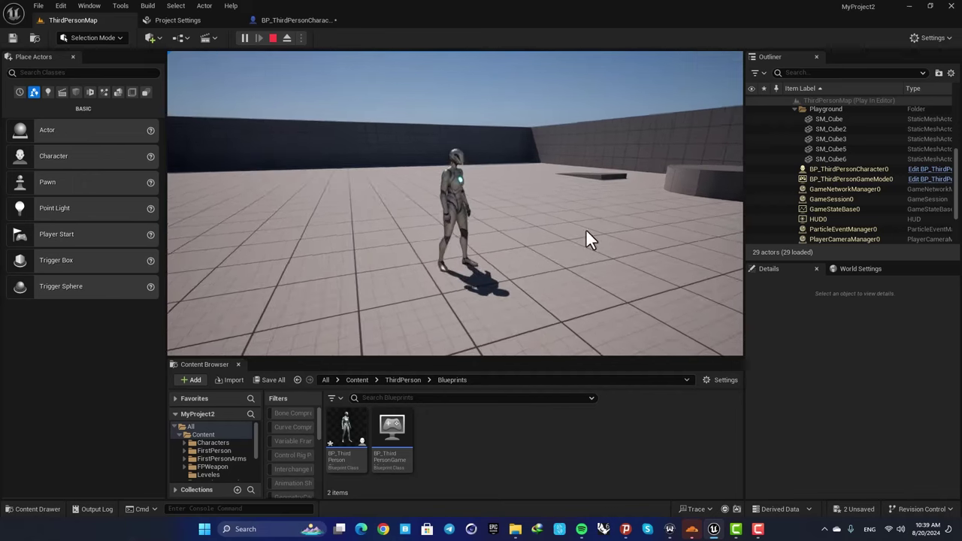
key("Escape")
- Open the third-person character blueprint and select its Character Movement component
right_click_drag(485, 233, 537, 293)
key("s")
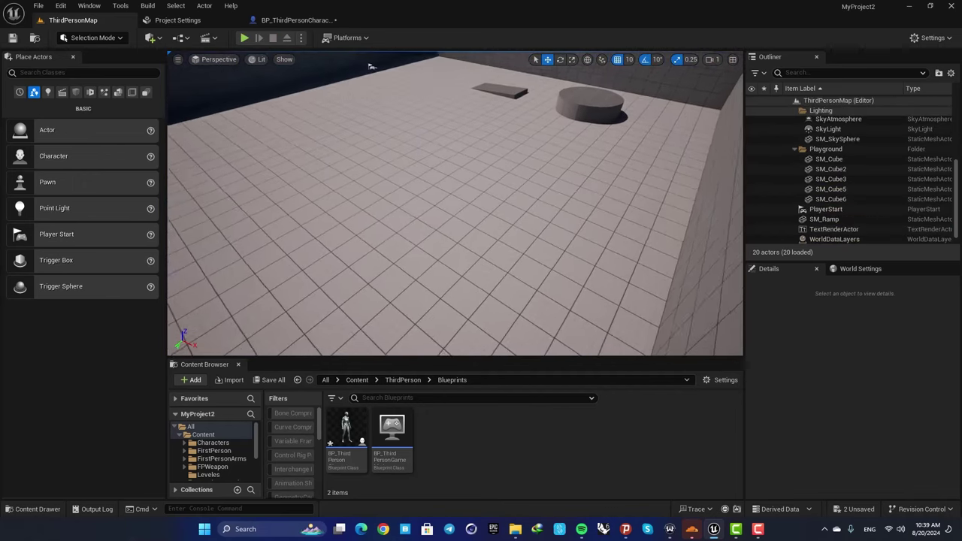
right_click_drag(370, 67, 487, 198)
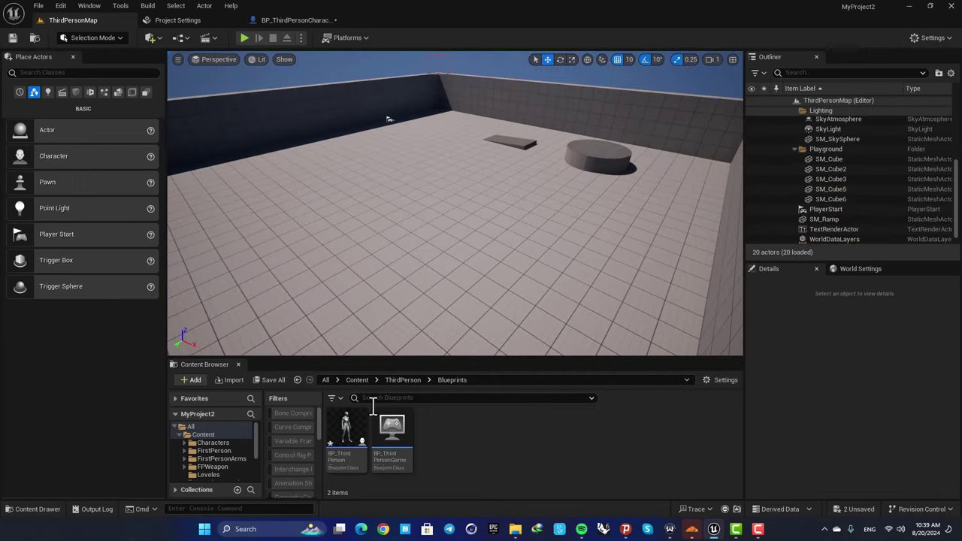
double_click(347, 443)
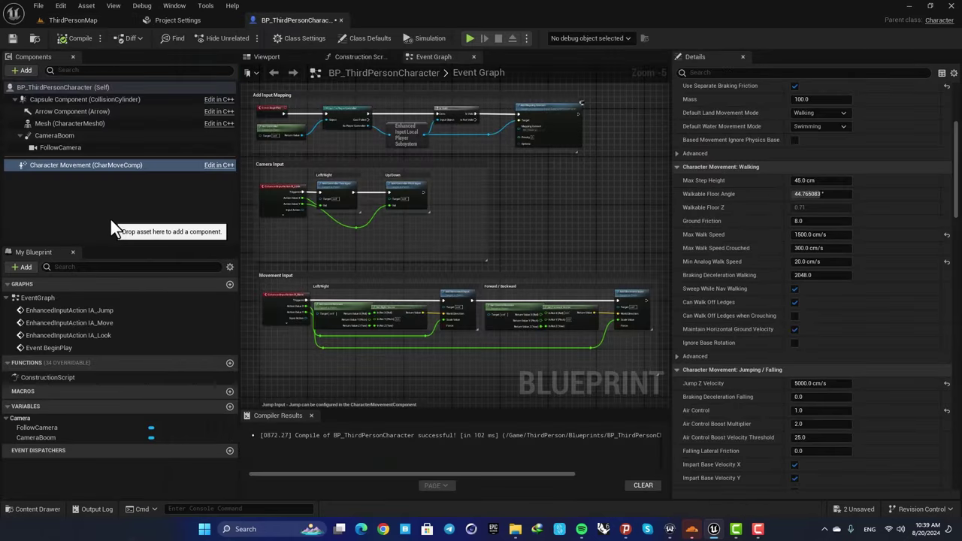
left_click(89, 167)
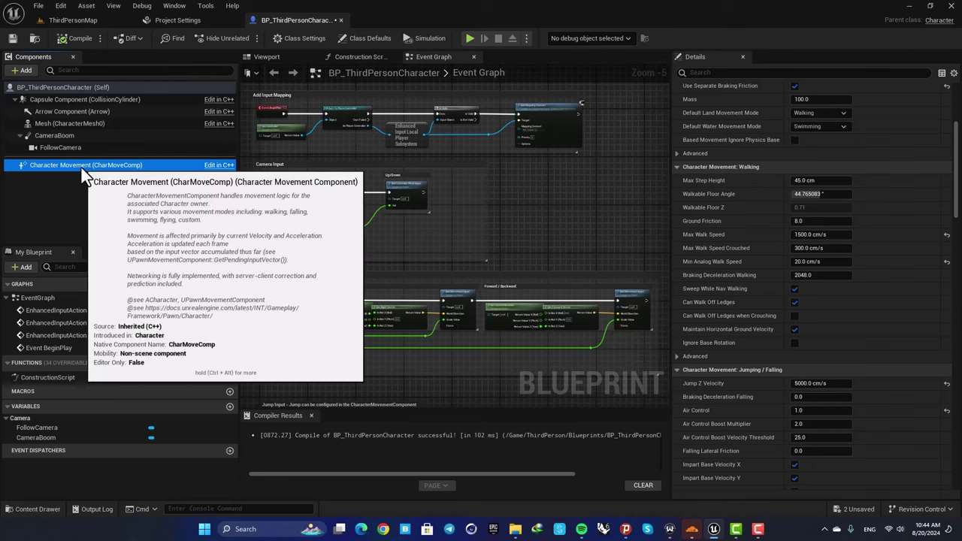
- Reset the Character Movement component's Air Control to 0.05 and Jump Z Velocity to 420 cm/s, their default values
scroll(724, 173, "down", 1)
scroll(711, 172, "up", 1)
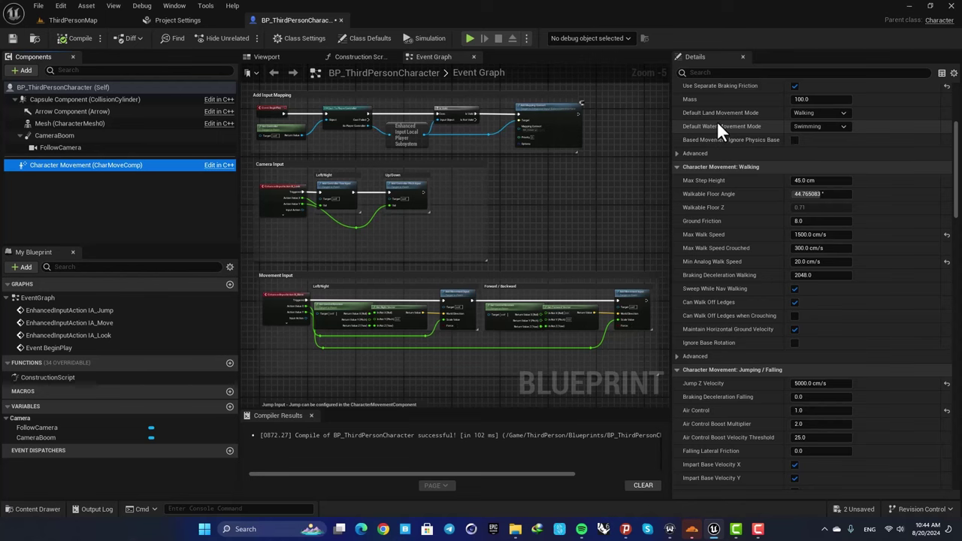
left_click_drag(957, 187, 954, 143)
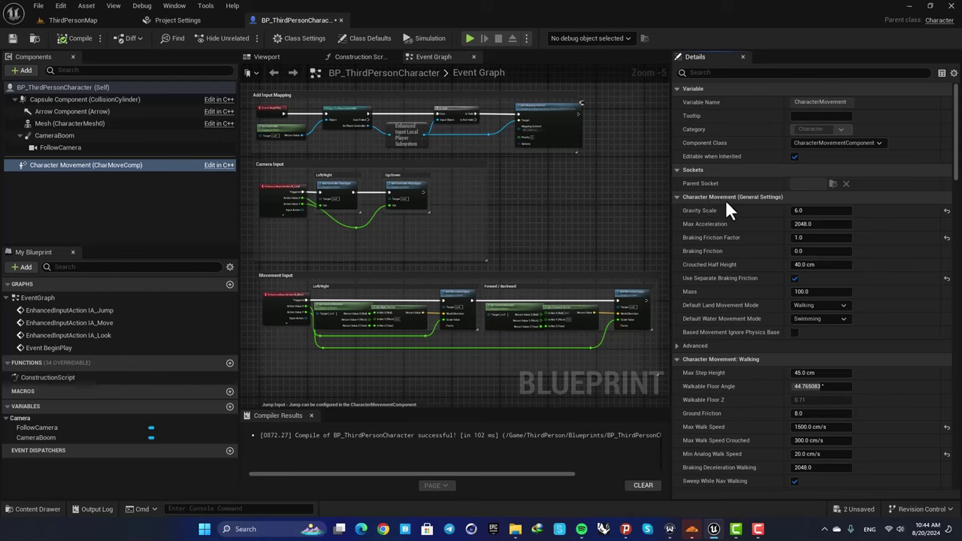
scroll(744, 256, "down", 12)
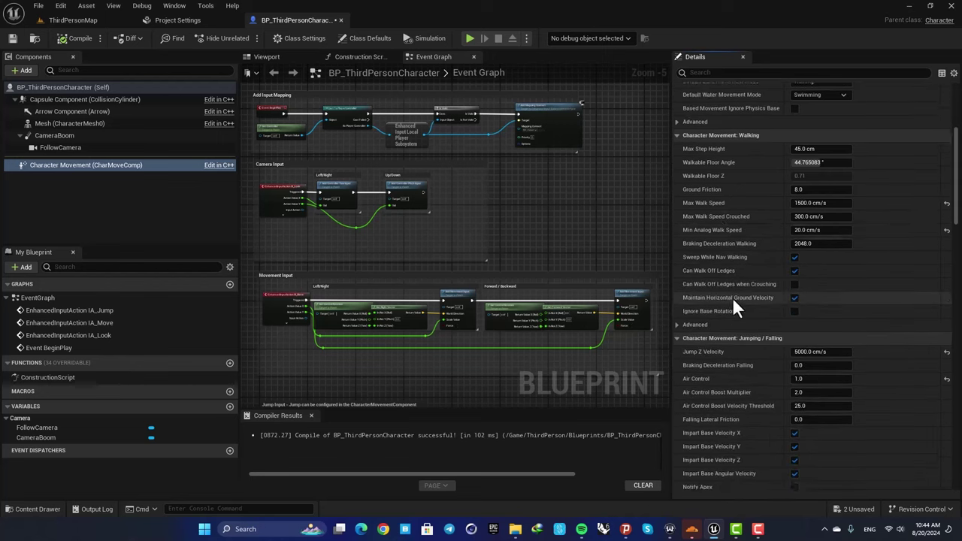
scroll(776, 247, "down", 10)
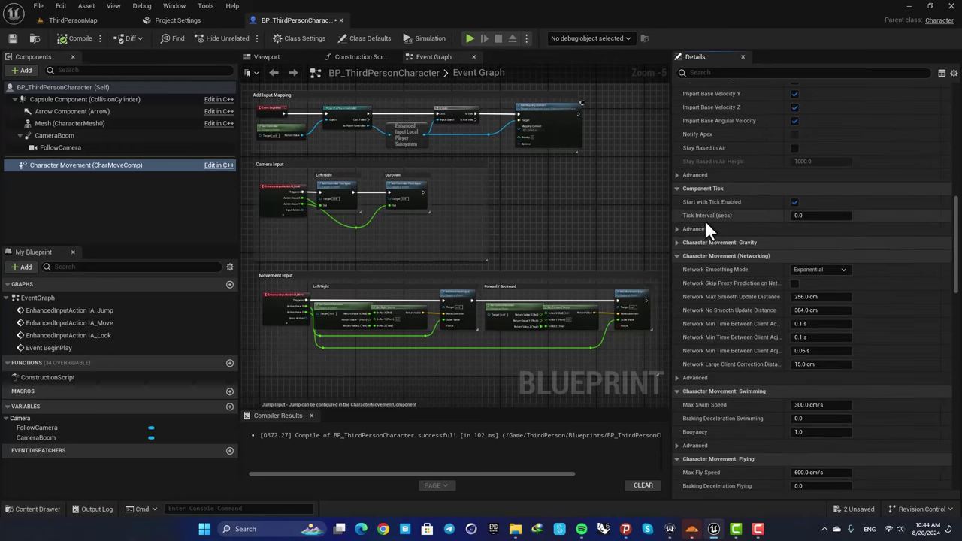
scroll(706, 221, "up", 7)
scroll(708, 223, "up", 3)
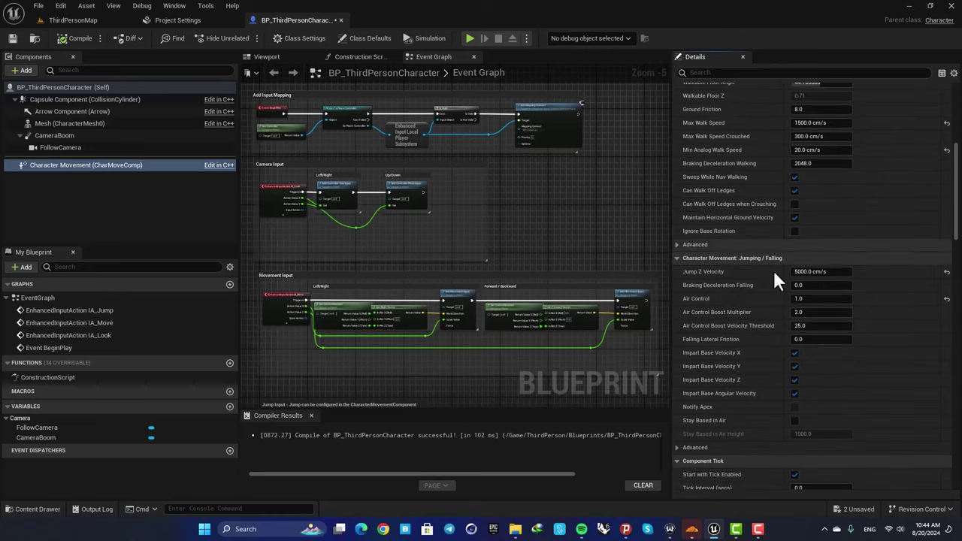
left_click(947, 299)
left_click(947, 272)
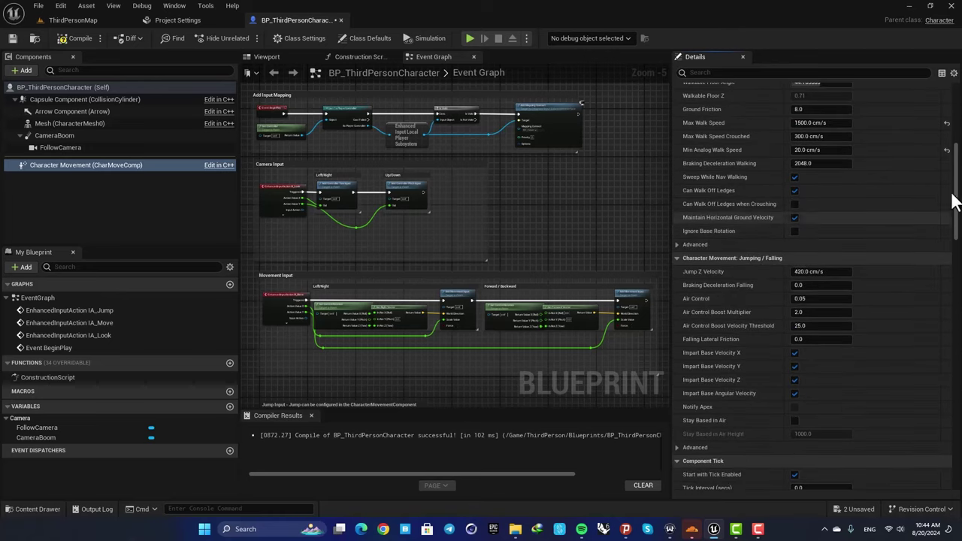
- Play ThirdPersonMap to test the character's run and jump with the reset movement values, and stop playing
left_click(70, 19)
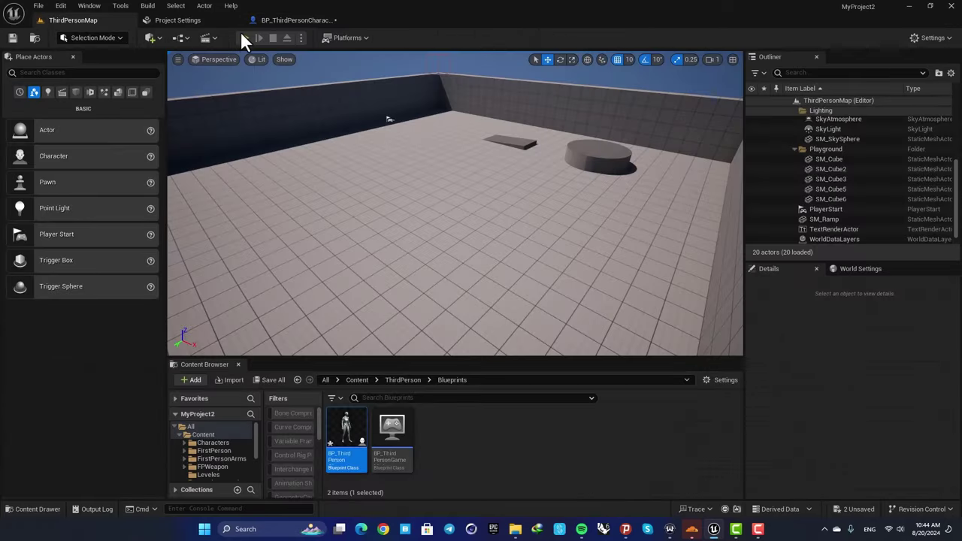
left_click(245, 38)
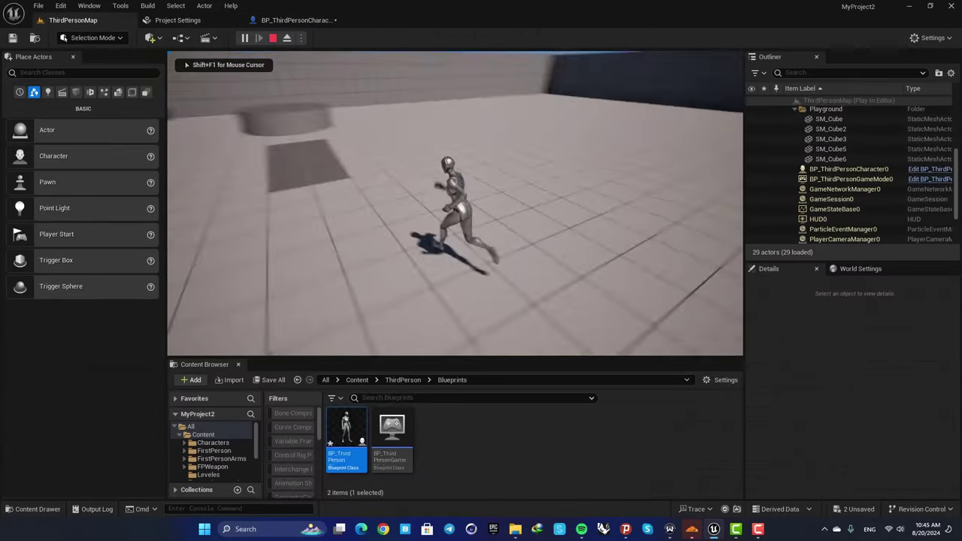
key("space")
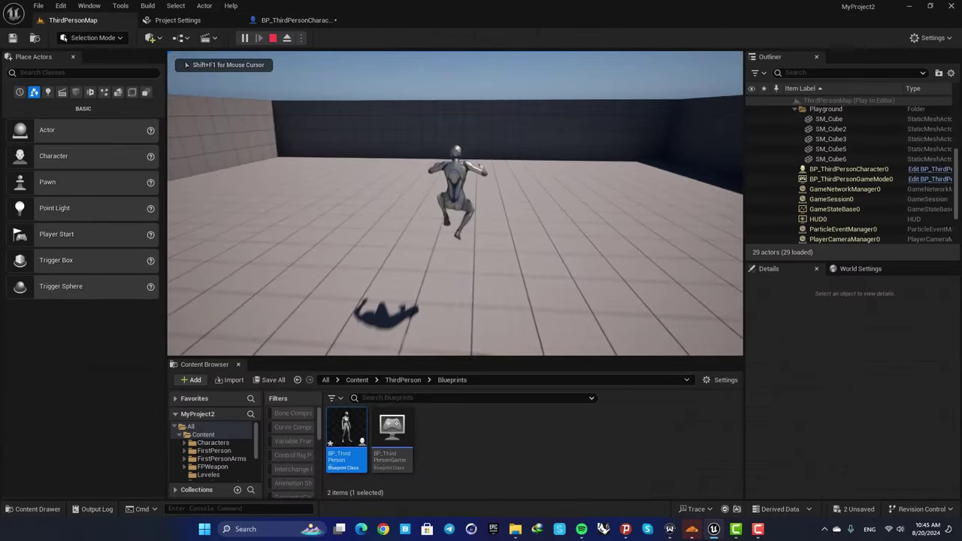
key("Escape")
- Set Max Walk Speed to 2000 cm/s in the character blueprint's walking movement settings
left_click(298, 20)
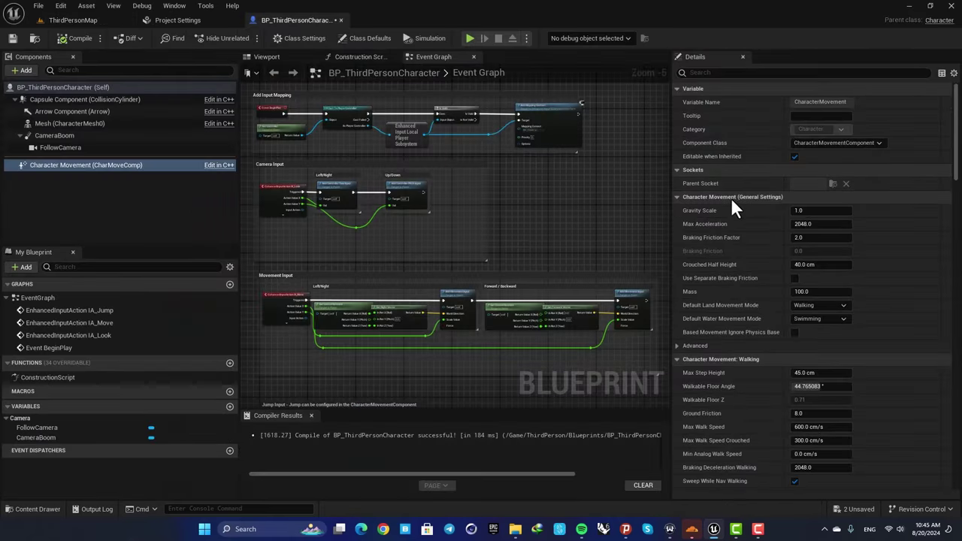
scroll(734, 350, "down", 4)
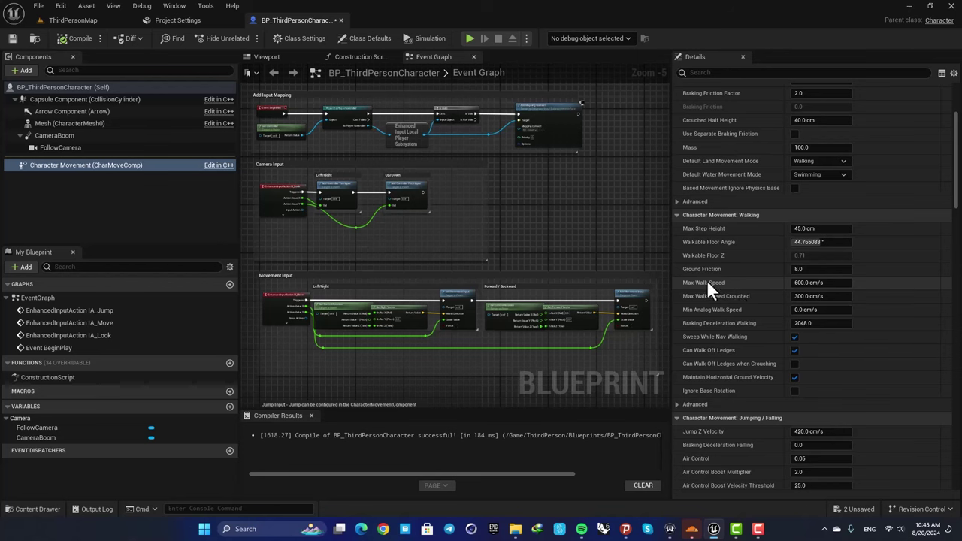
left_click(801, 283)
left_click_drag(801, 282, 796, 283)
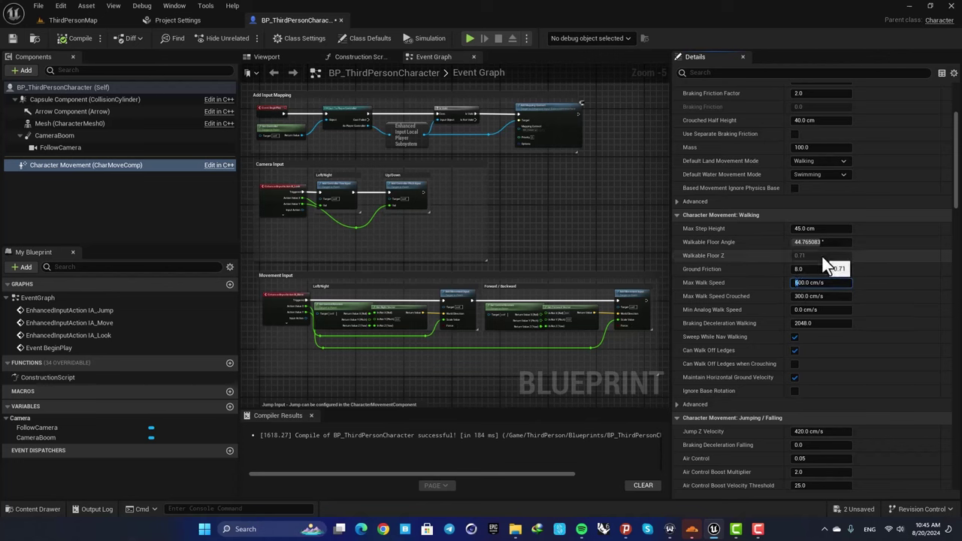
type("0")
key("Return")
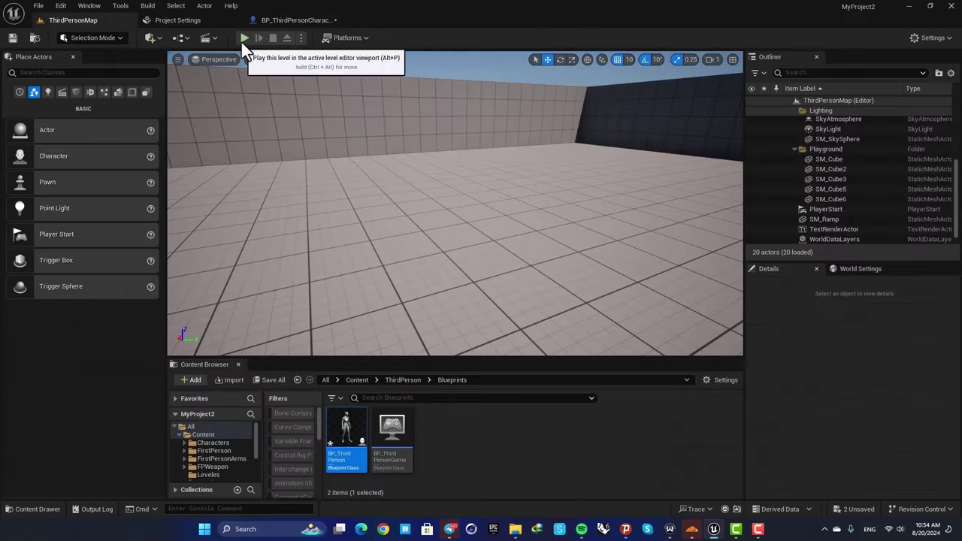
- Play the level to test the character's new walking speed, and end the play session
left_click(244, 37)
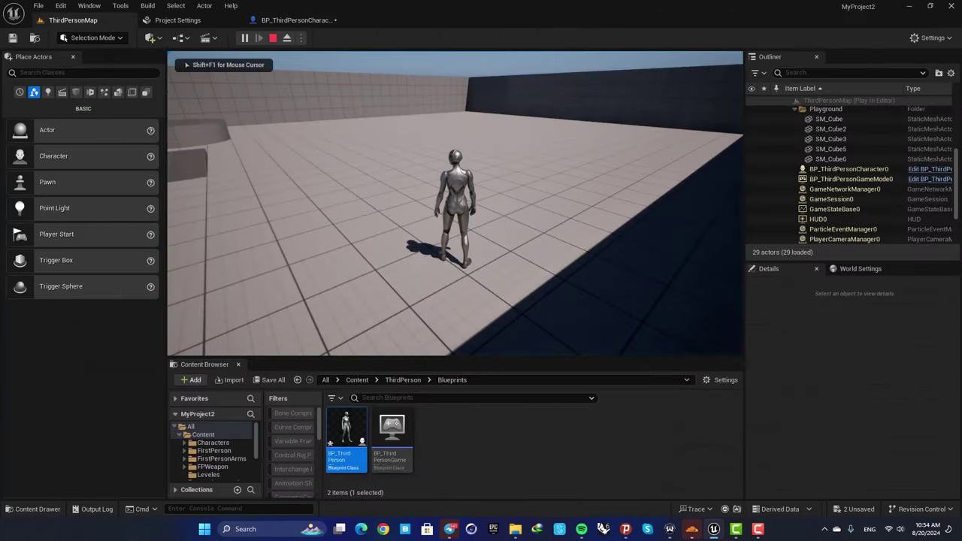
key("w")
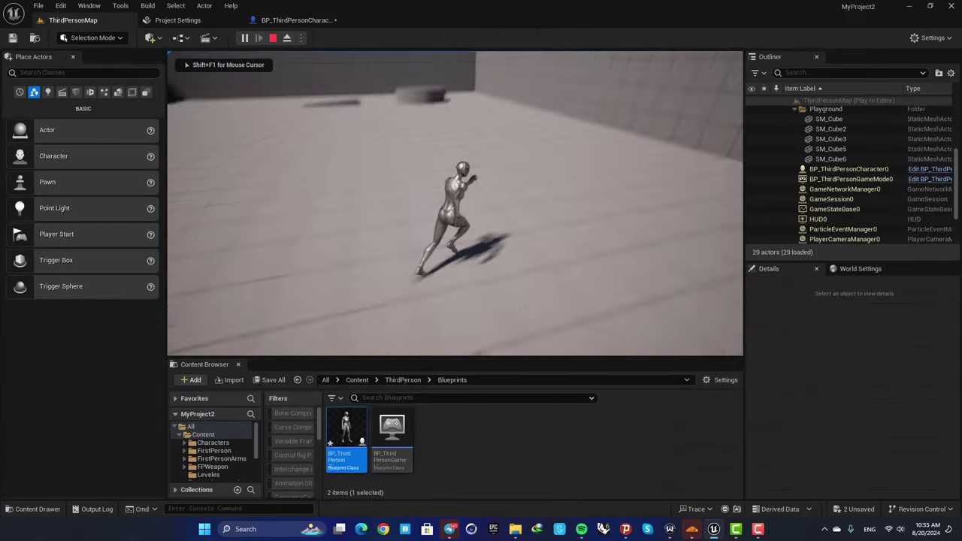
key("w")
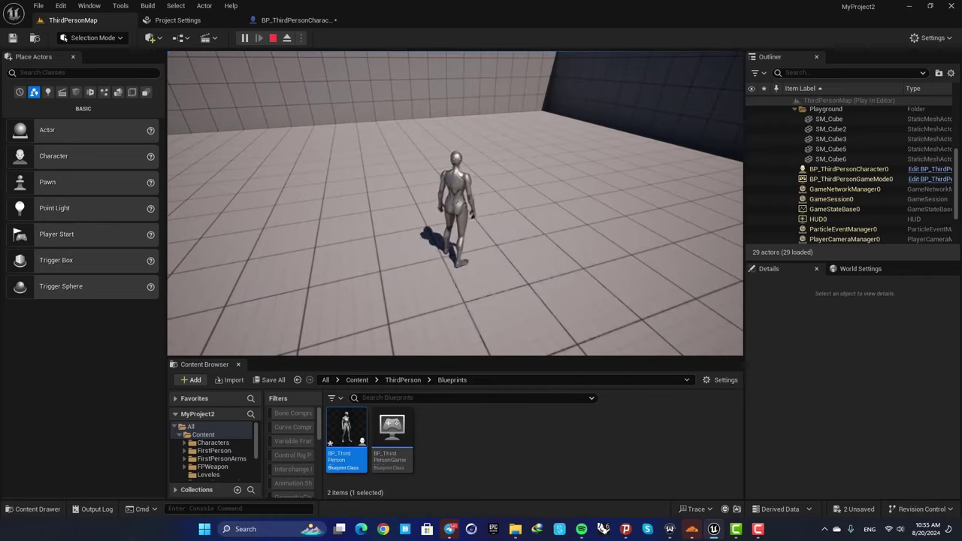
key("Escape")
- Change the Ground Friction value in the character blueprint's walking movement settings
left_click(296, 20)
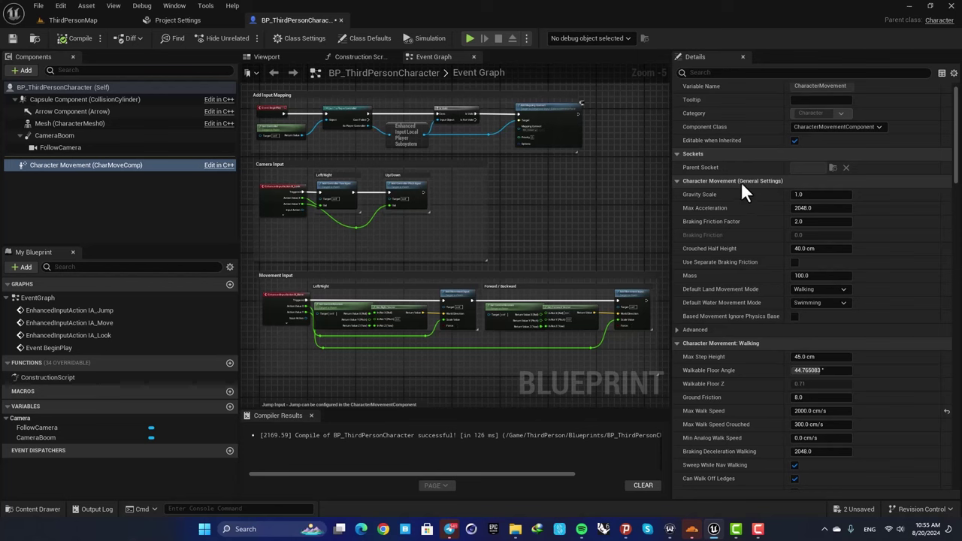
scroll(745, 191, "up", 1)
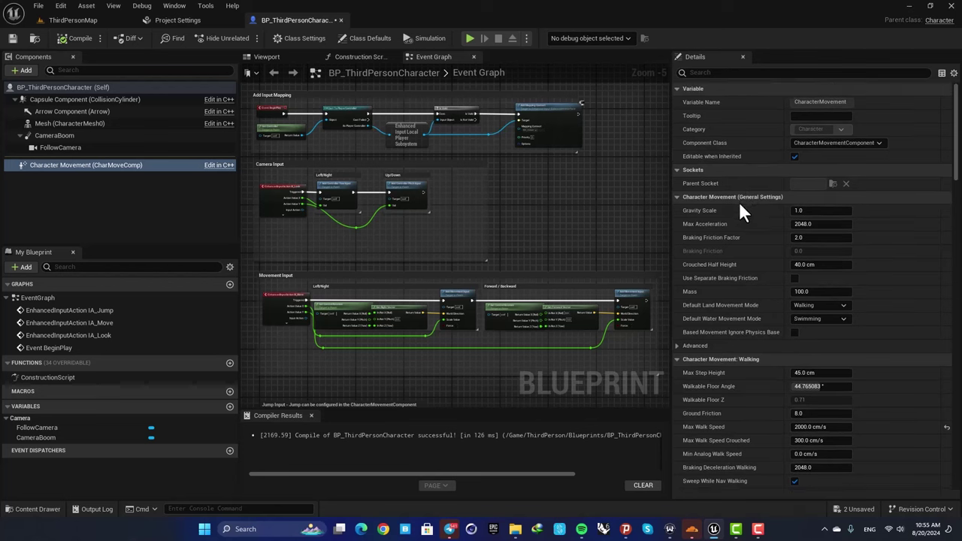
scroll(737, 336, "down", 2)
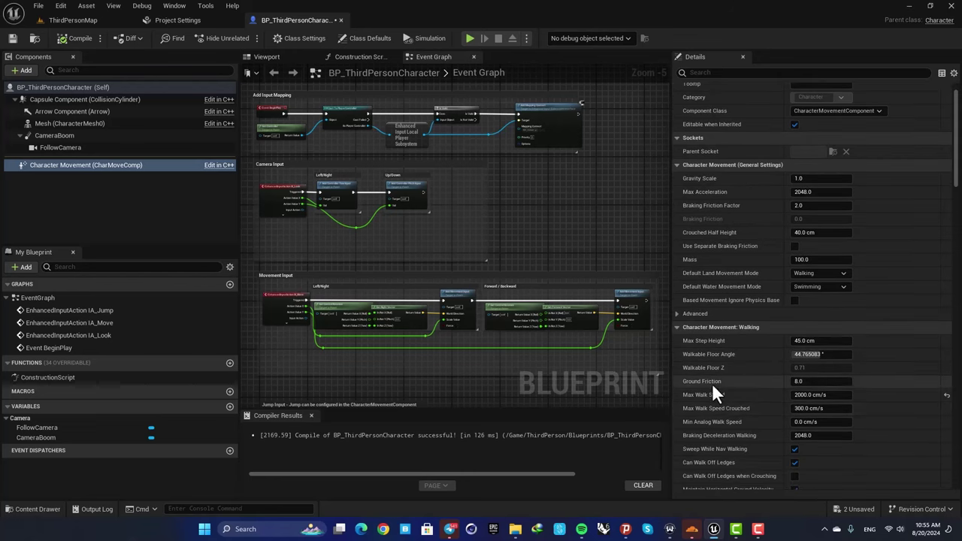
left_click(810, 381)
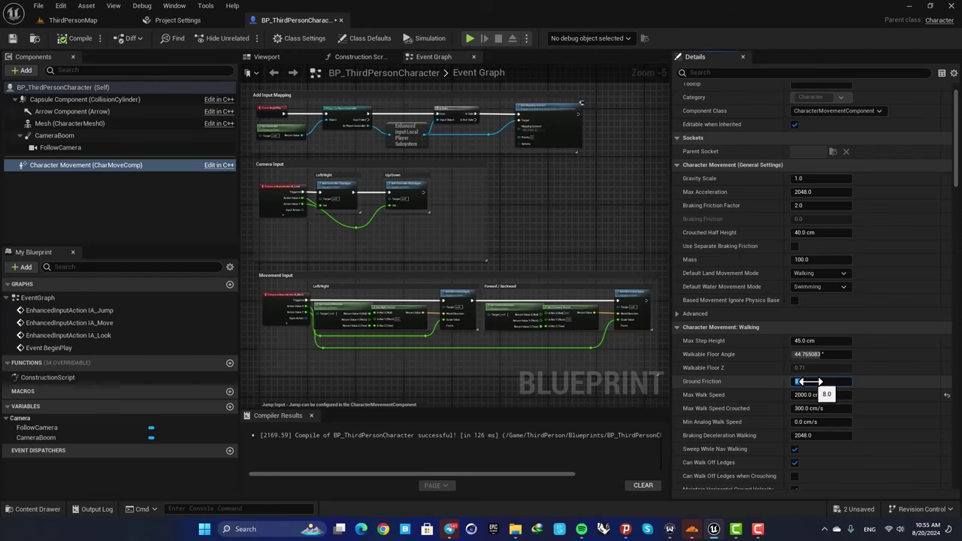
- Play ThirdPersonMap and run the character in several directions to test the changed ground friction, and stop playing
left_click(77, 20)
left_click(270, 71)
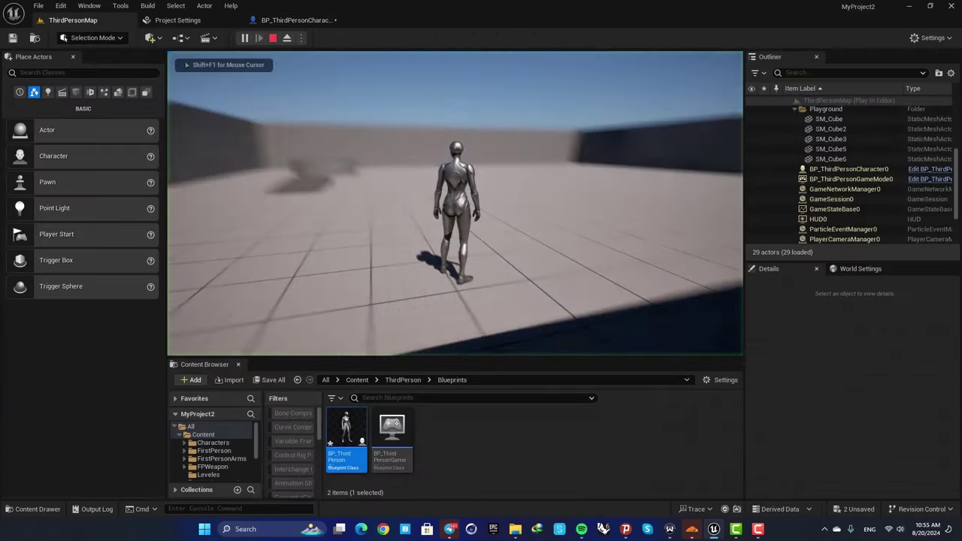
key("d")
key("w")
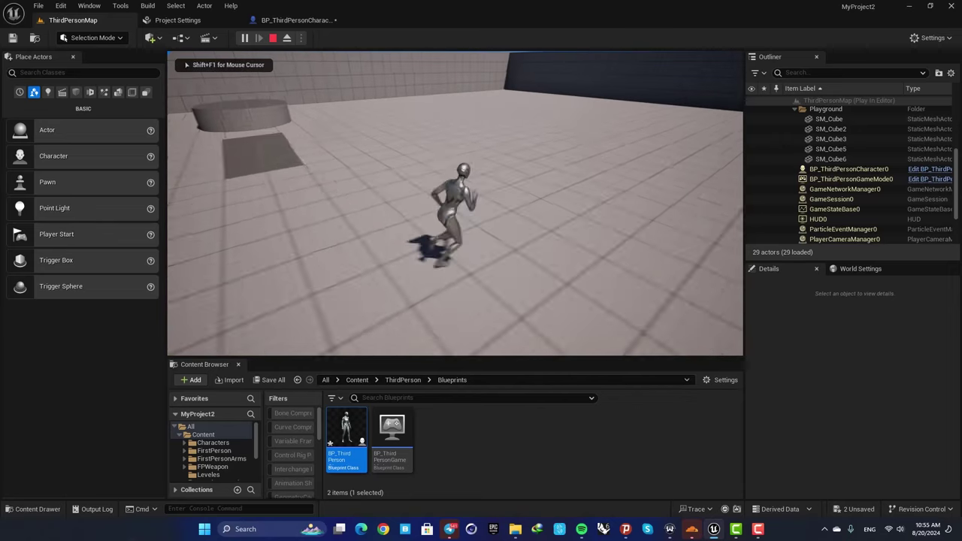
key("s")
key("s")
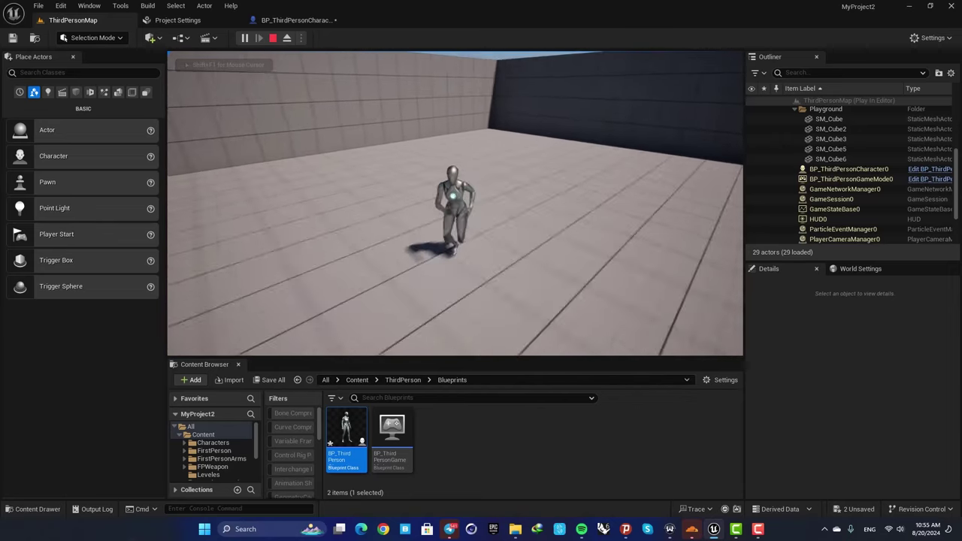
key("a")
key("w")
key("d")
key("w")
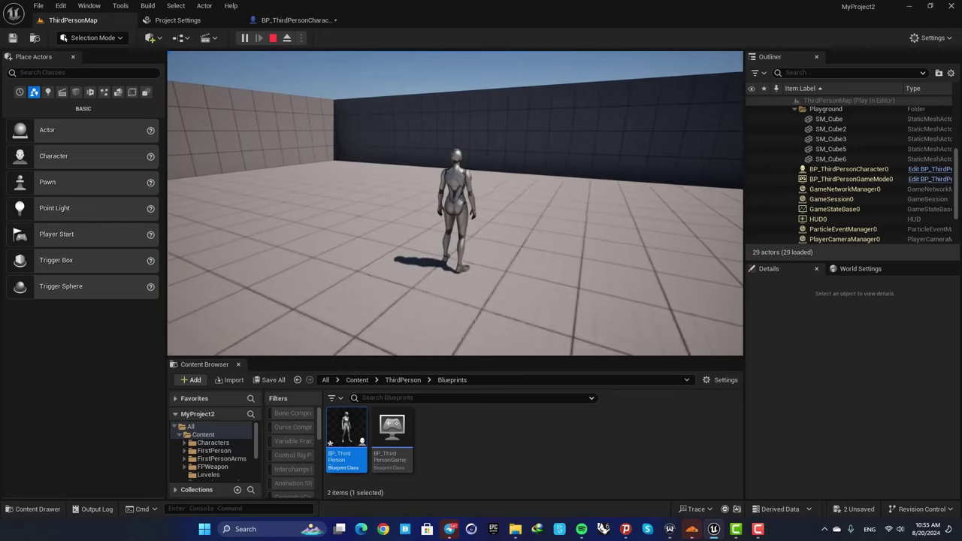
key("d")
key("w")
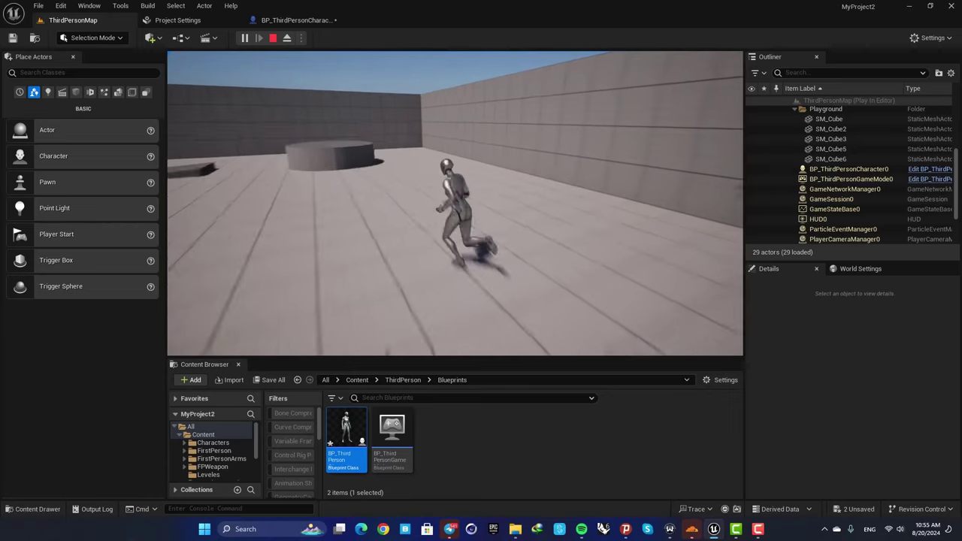
key("Escape")
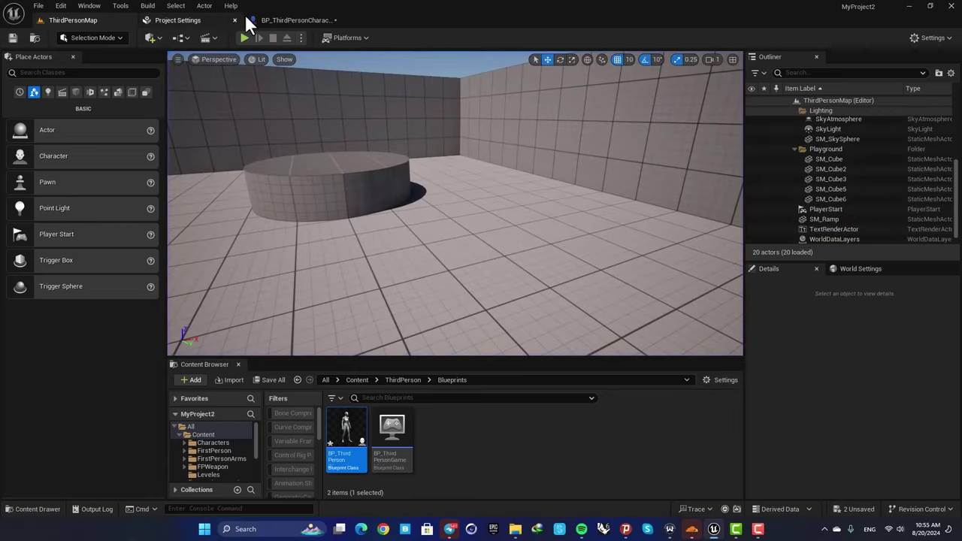
- Reset the character's Ground Friction to its default of 8.0 and set Jump Z Velocity to 990 cm/s
left_click(297, 20)
left_click(946, 381)
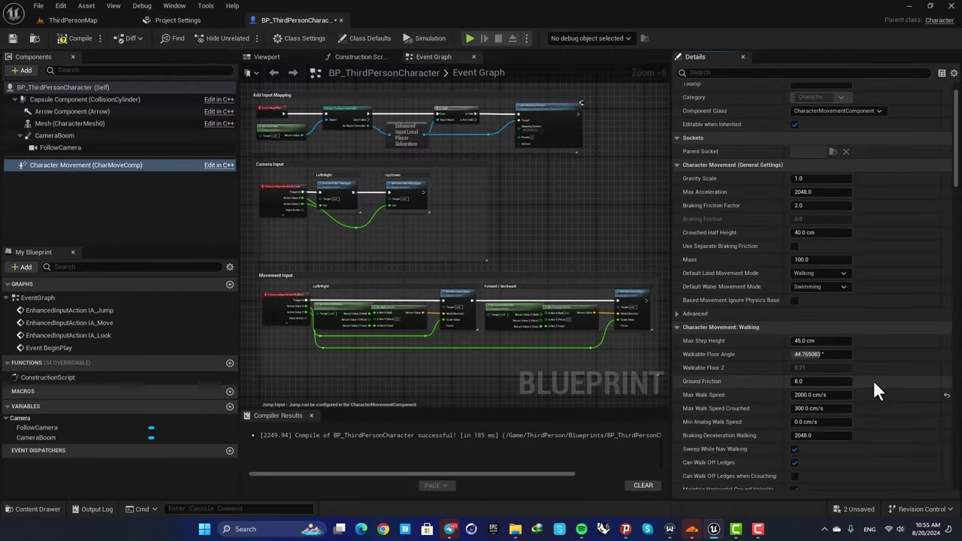
scroll(741, 349, "down", 2)
scroll(748, 320, "down", 1)
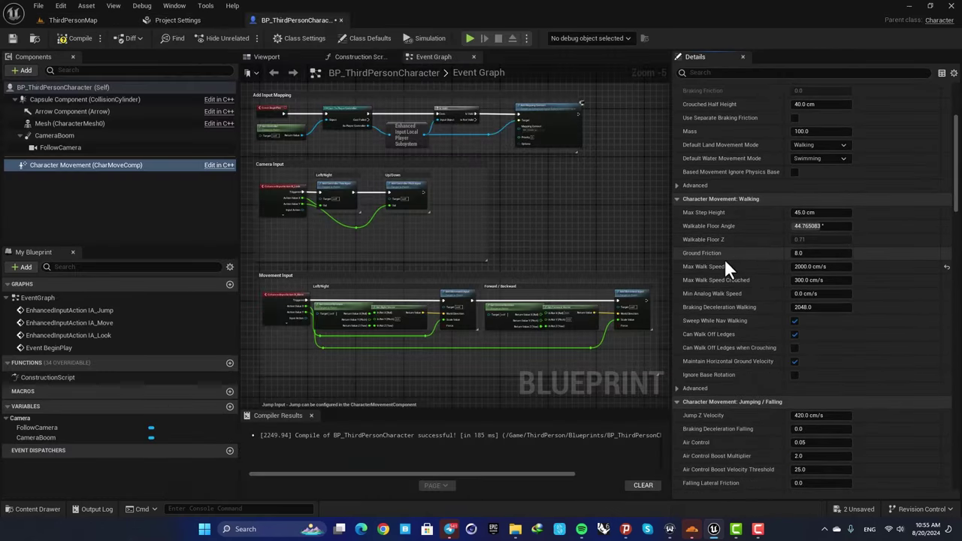
scroll(714, 272, "down", 2)
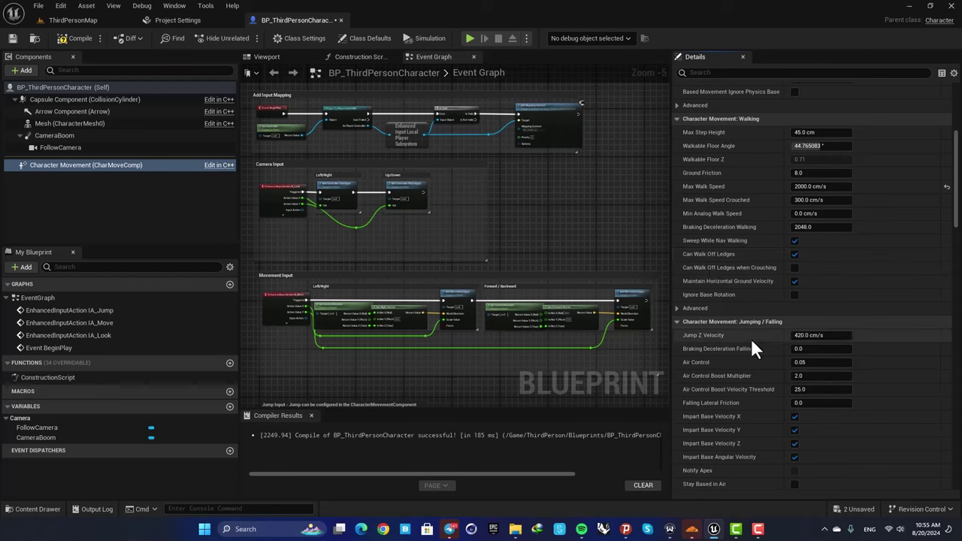
left_click(803, 336)
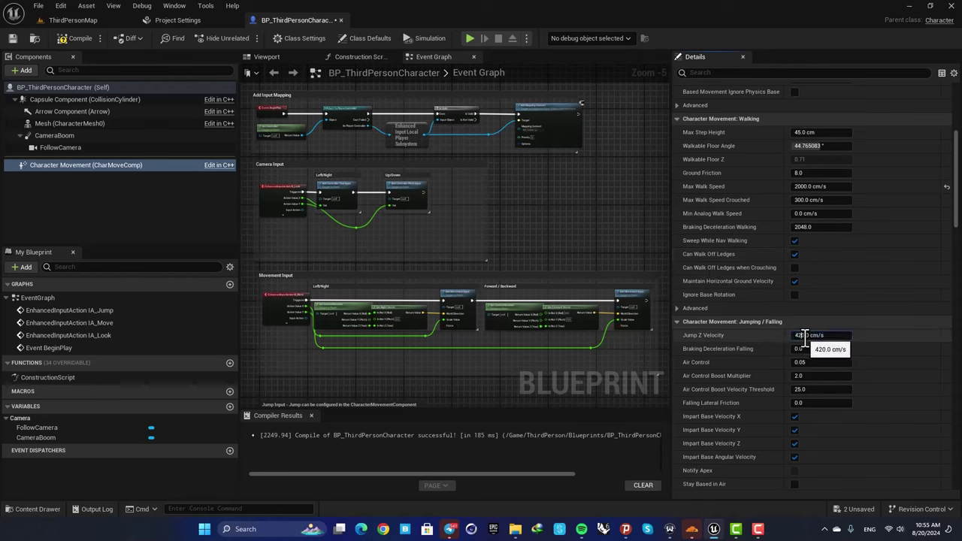
left_click(799, 336)
left_click_drag(799, 335, 786, 337)
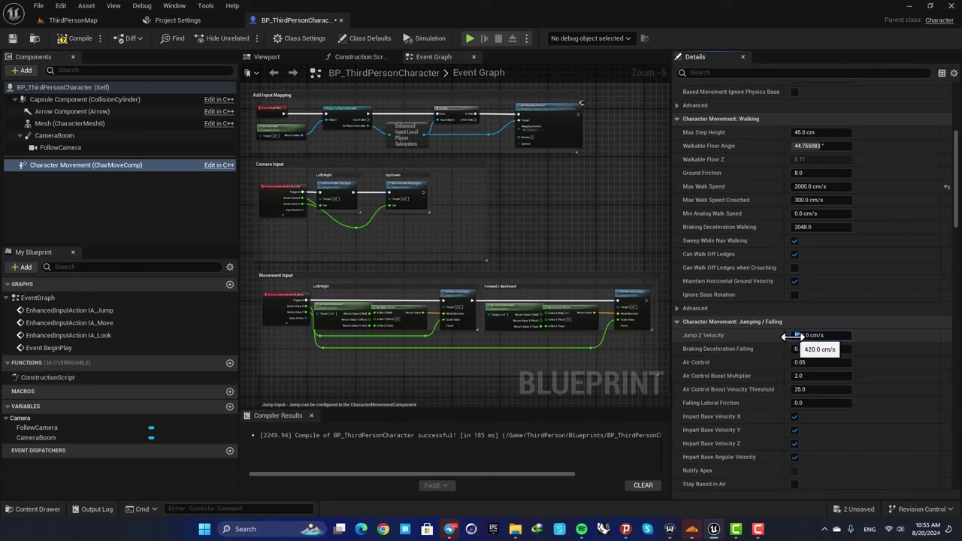
key("Return")
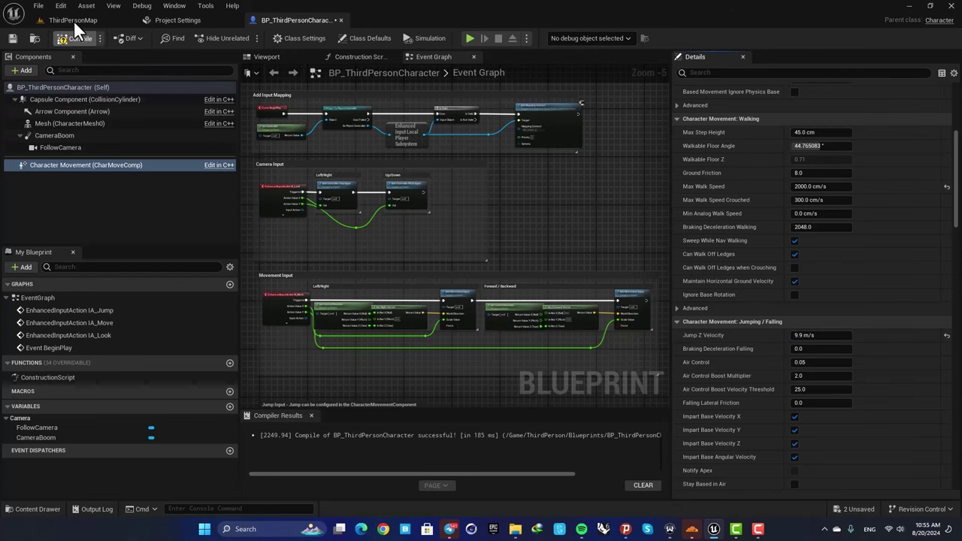
- Play the level, run and jump several times to test the 990 cm/s jump velocity, and end the session
left_click(73, 20)
left_click(245, 37)
key("w")
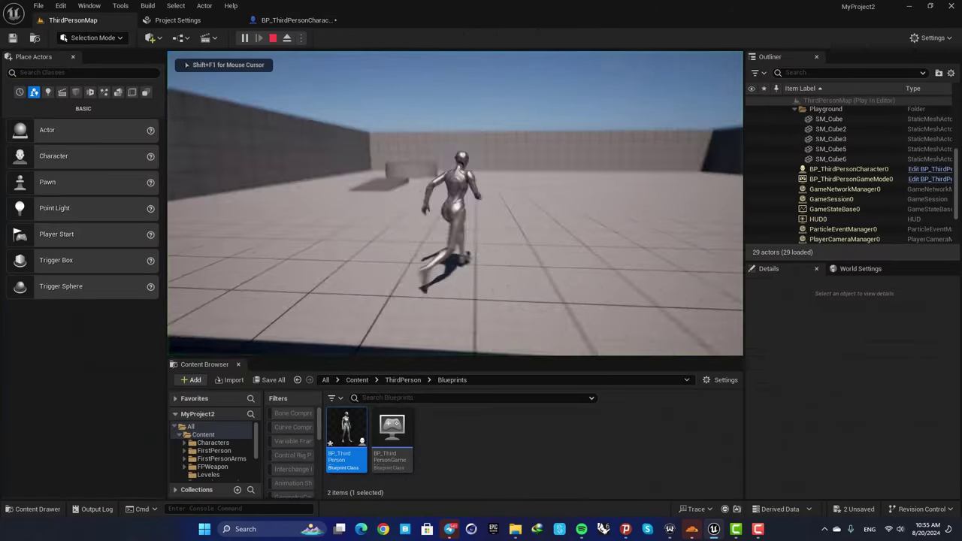
key("space")
key("space")
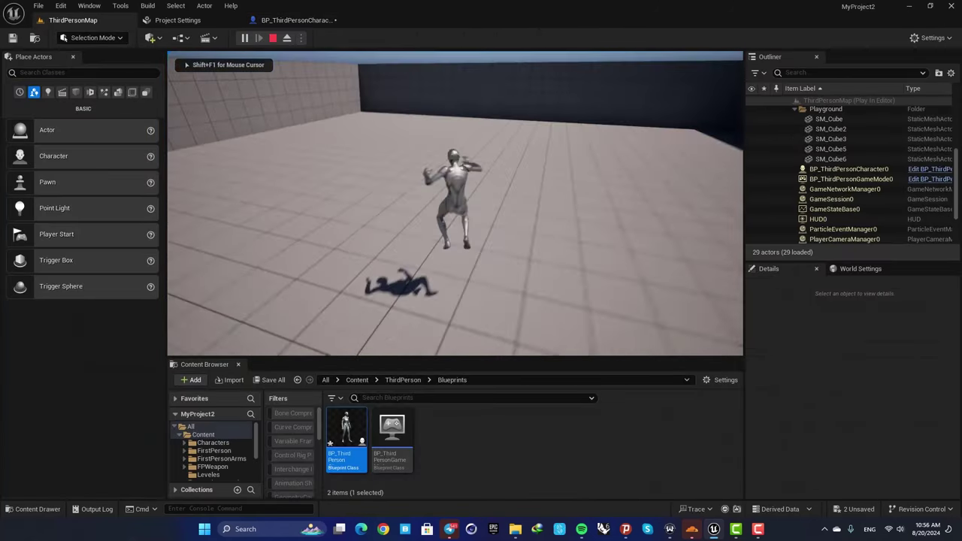
key("space")
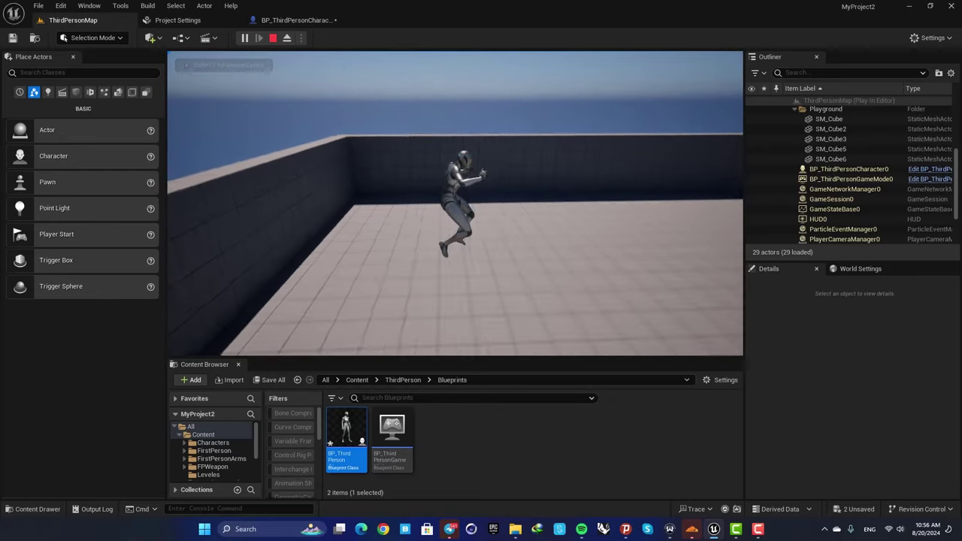
key("Escape")
- Double the character's Jump Z Velocity with a *2 expression and set Gravity Scale to 3.0 in its movement settings
left_click(271, 19)
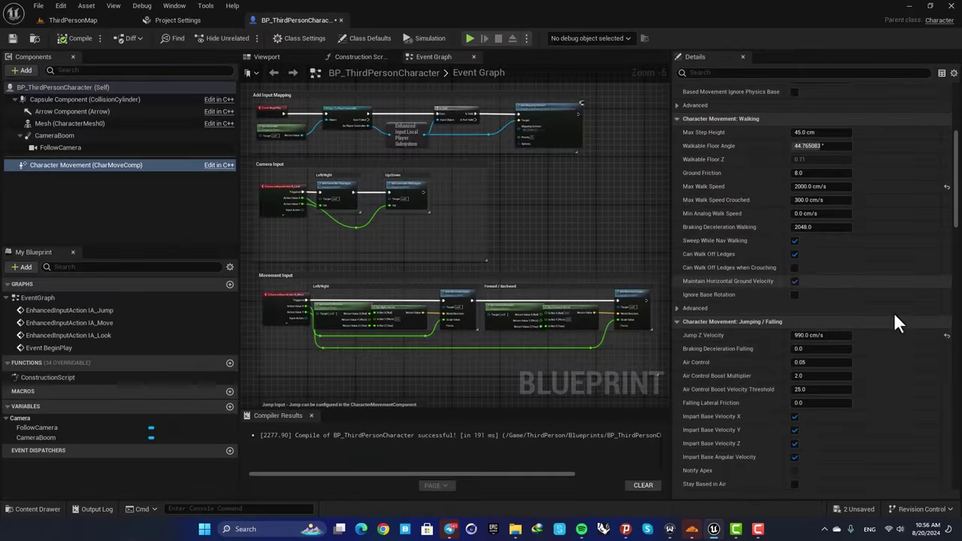
left_click(812, 335)
left_click(828, 336)
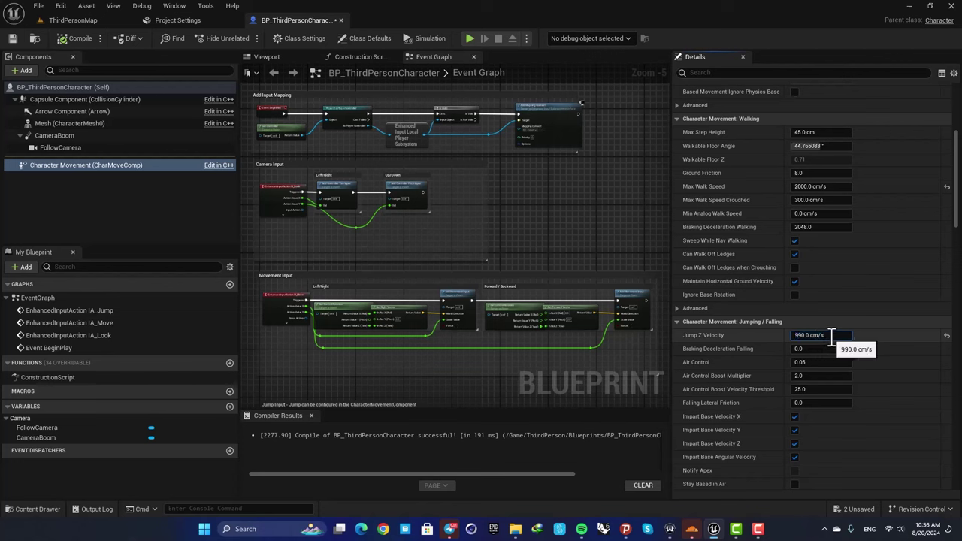
type("*2")
key("Return")
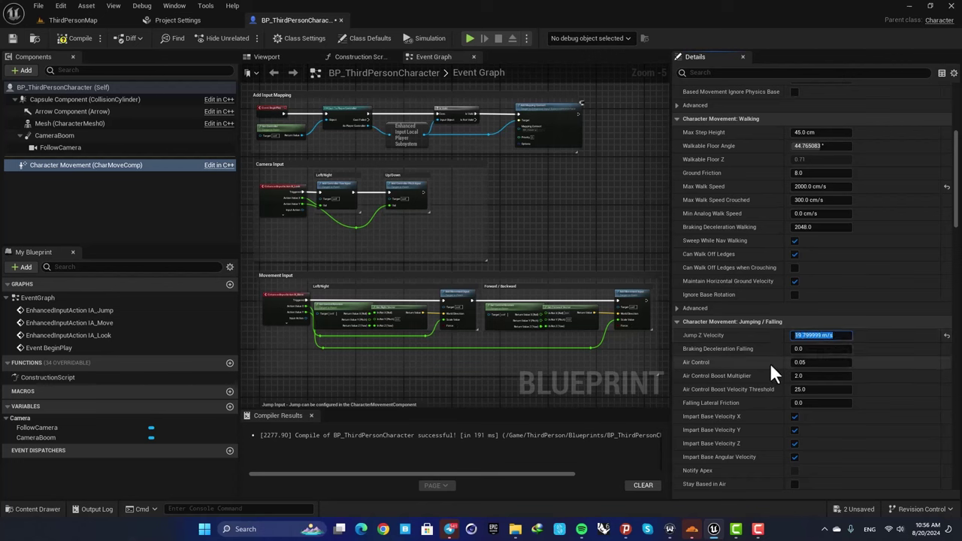
scroll(737, 362, "up", 7)
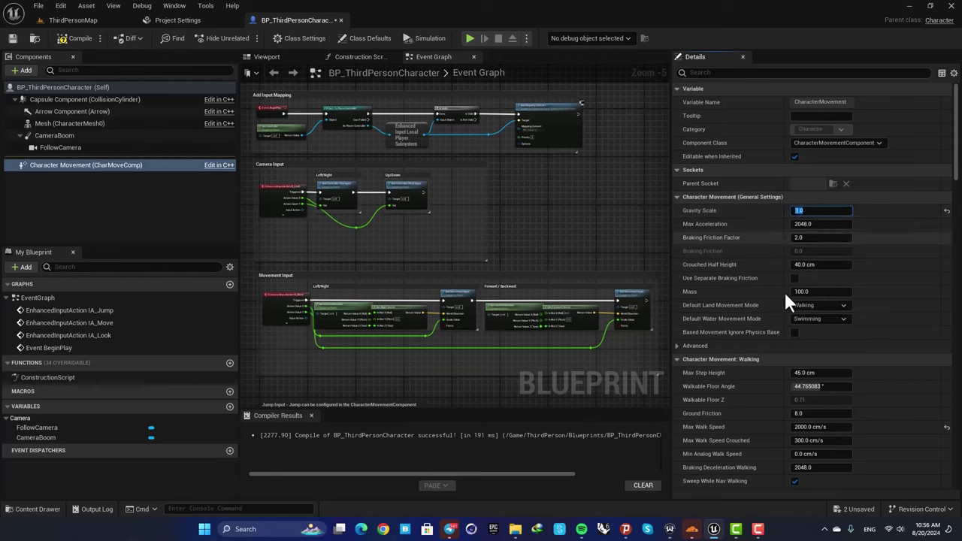
scroll(703, 373, "down", 5)
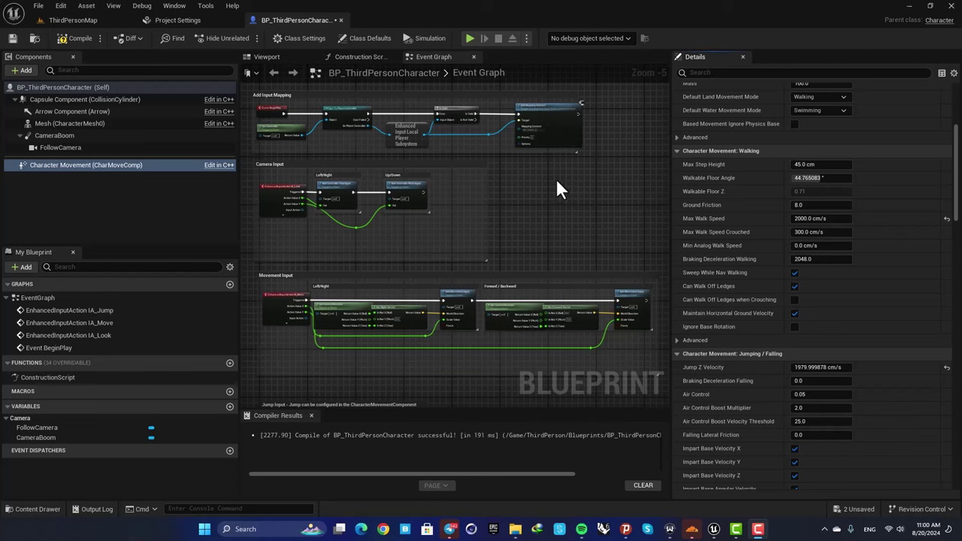
- Play ThirdPersonMap and jump repeatedly to test the doubled jump velocity with a gravity scale of 3.0
left_click(78, 19)
left_click(243, 37)
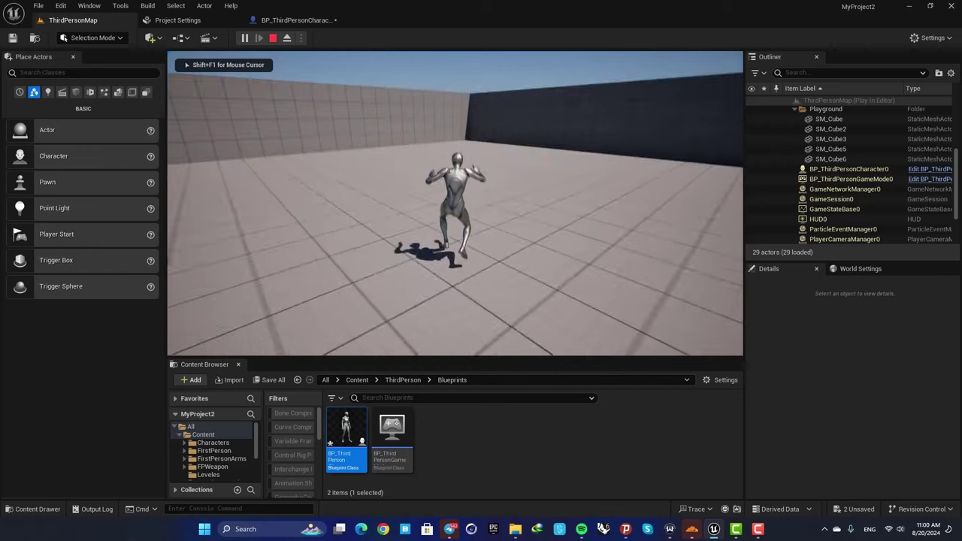
key("space")
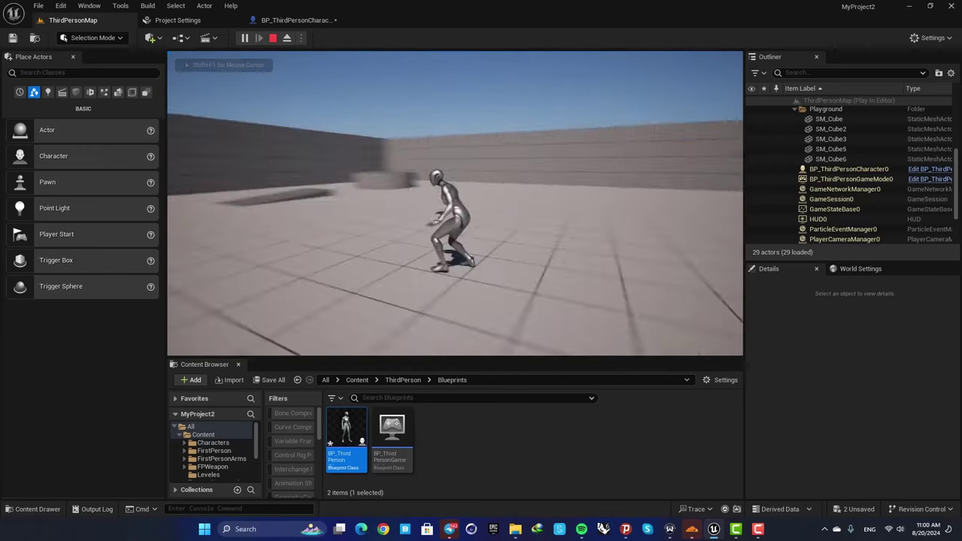
key("space")
key("shift+F1")
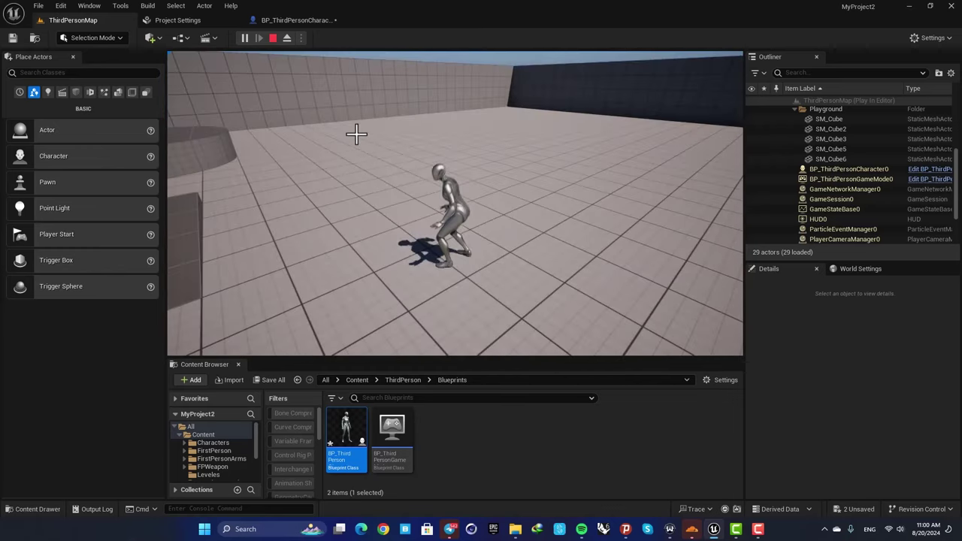
- Increase the character's Gravity Scale further, set Jump Z Velocity to 5000 cm/s, and compile the blueprint
left_click(305, 21)
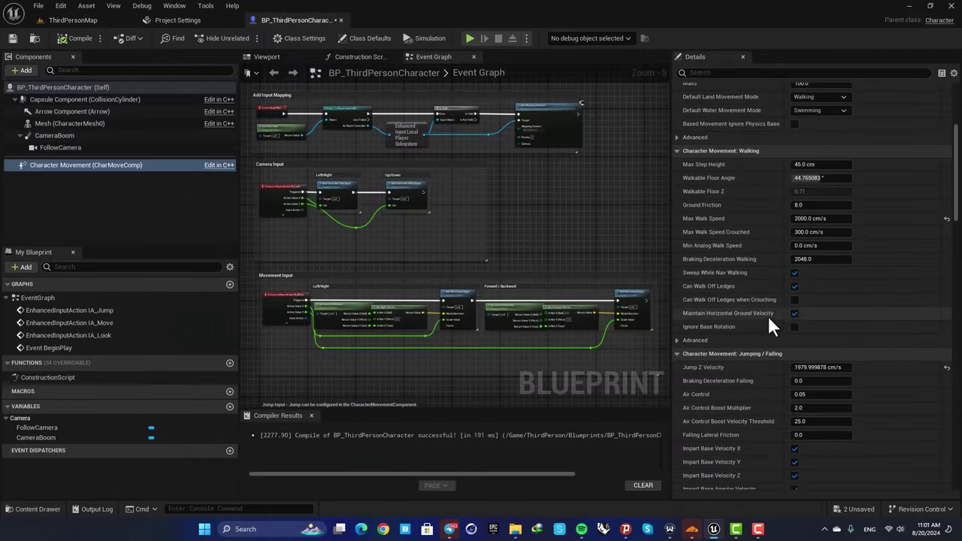
scroll(721, 252, "up", 5)
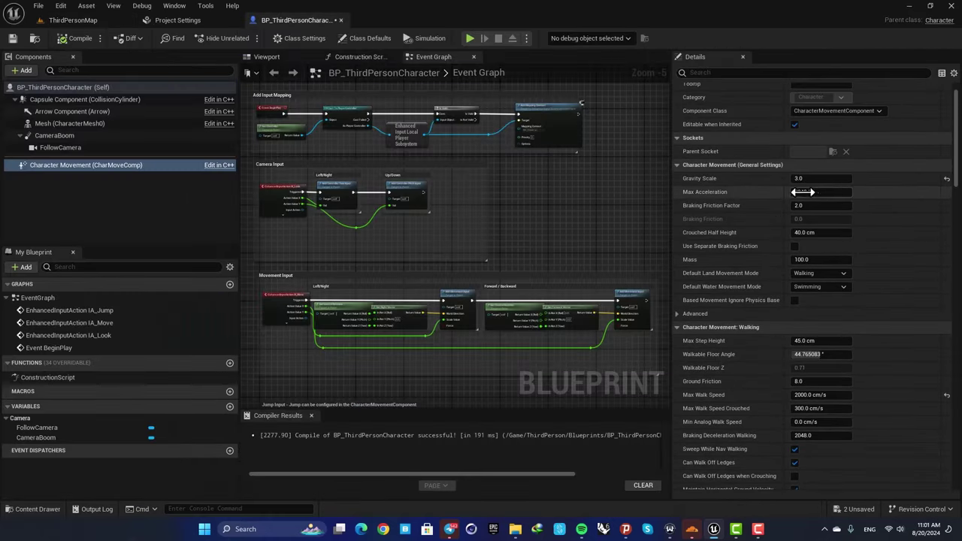
left_click(821, 178)
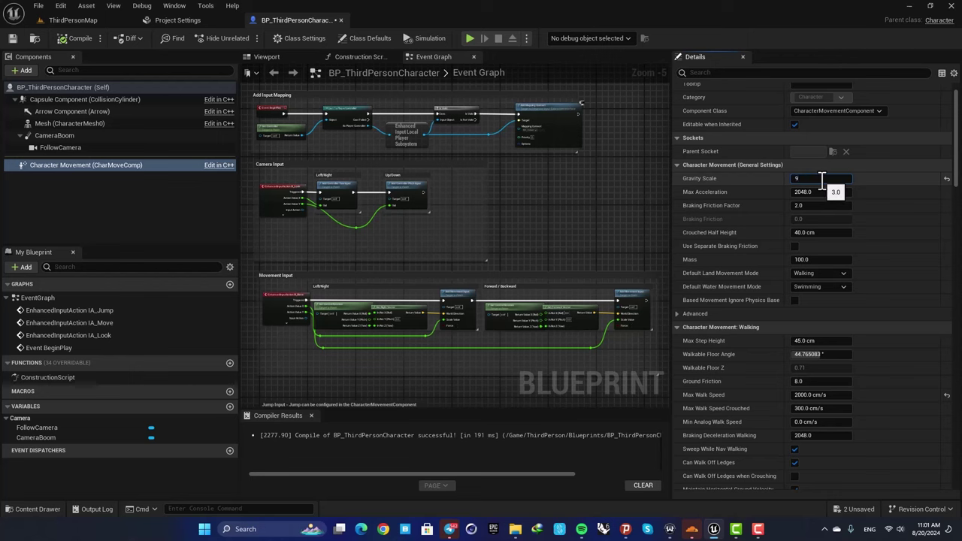
scroll(759, 372, "down", 5)
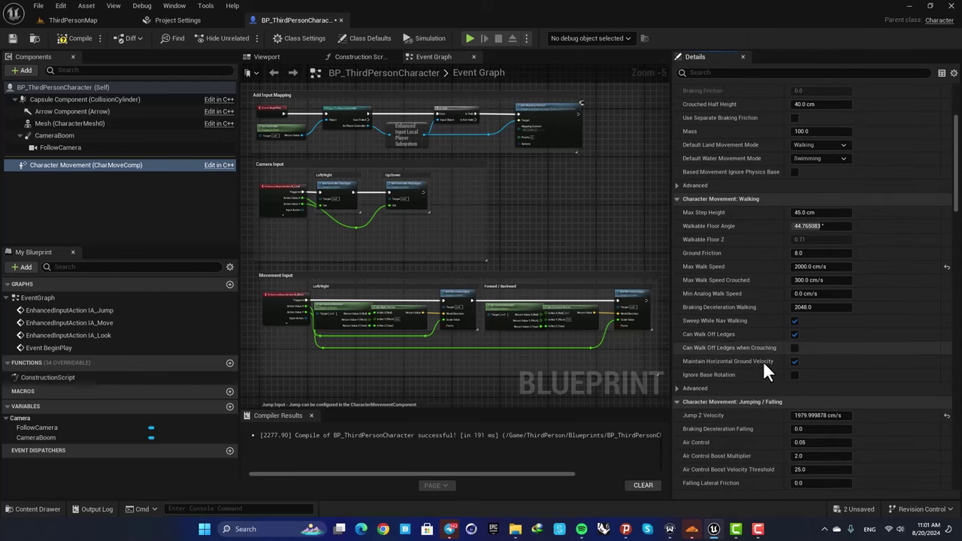
left_click(806, 416)
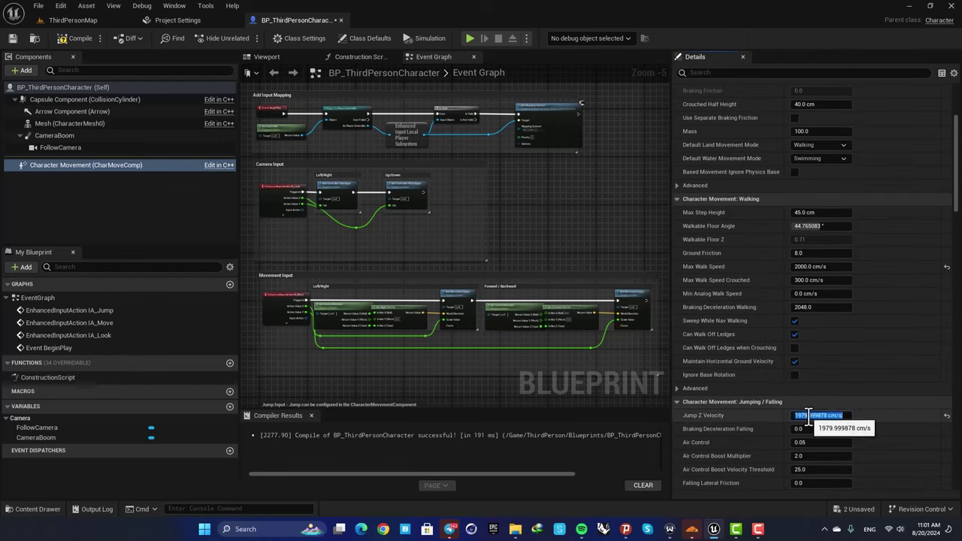
left_click_drag(807, 416, 791, 416)
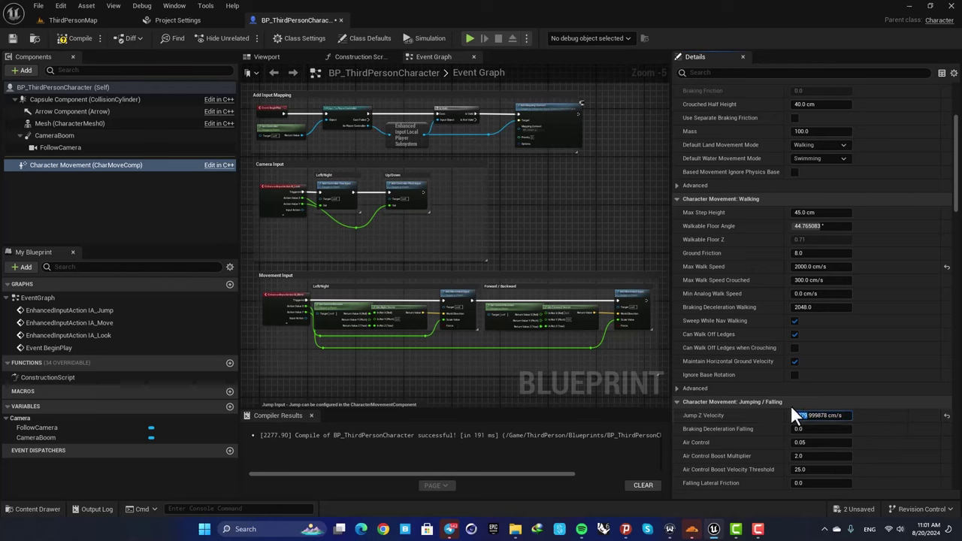
type("5000")
key("Return")
left_click(87, 35)
- Play ThirdPersonMap, jump repeatedly to test the increased jump velocity and gravity scale, and end the session
left_click(86, 19)
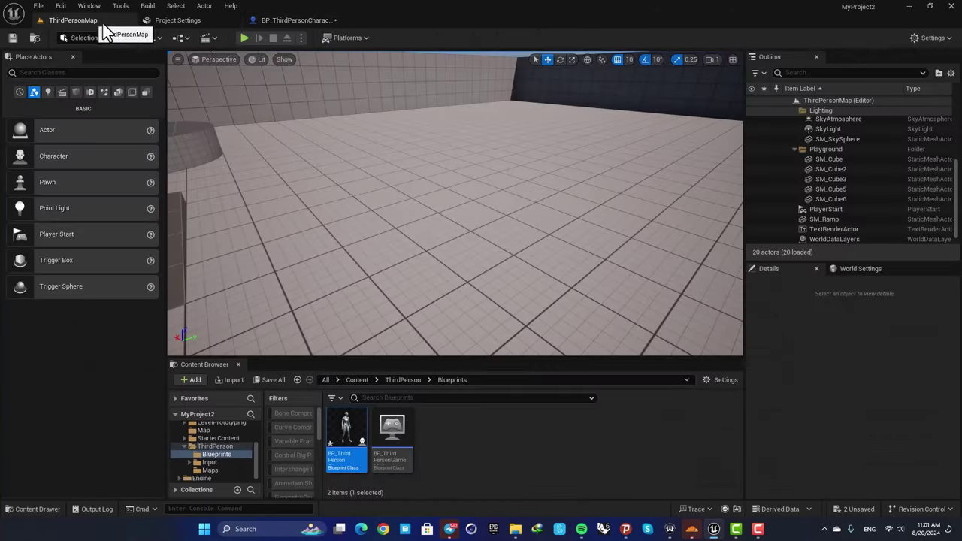
left_click(242, 37)
key("space")
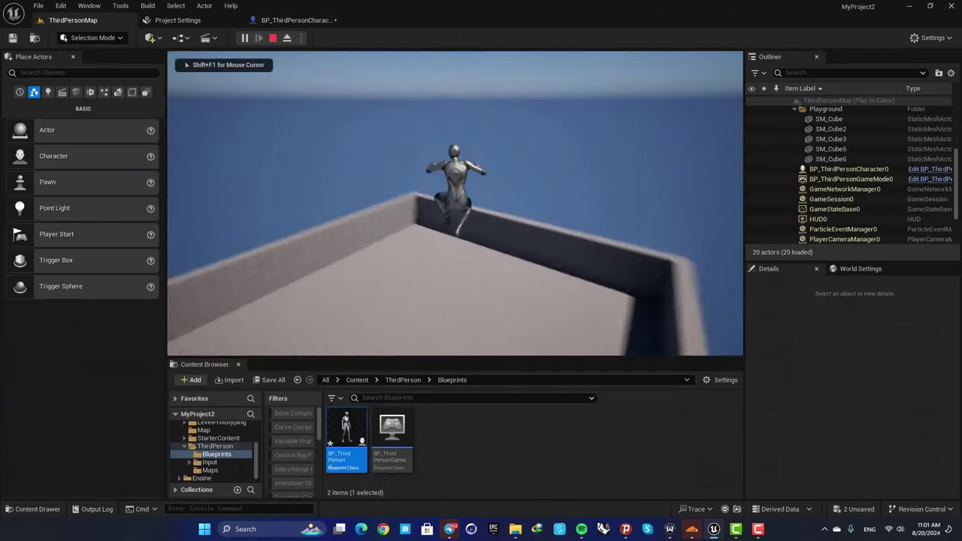
key("space")
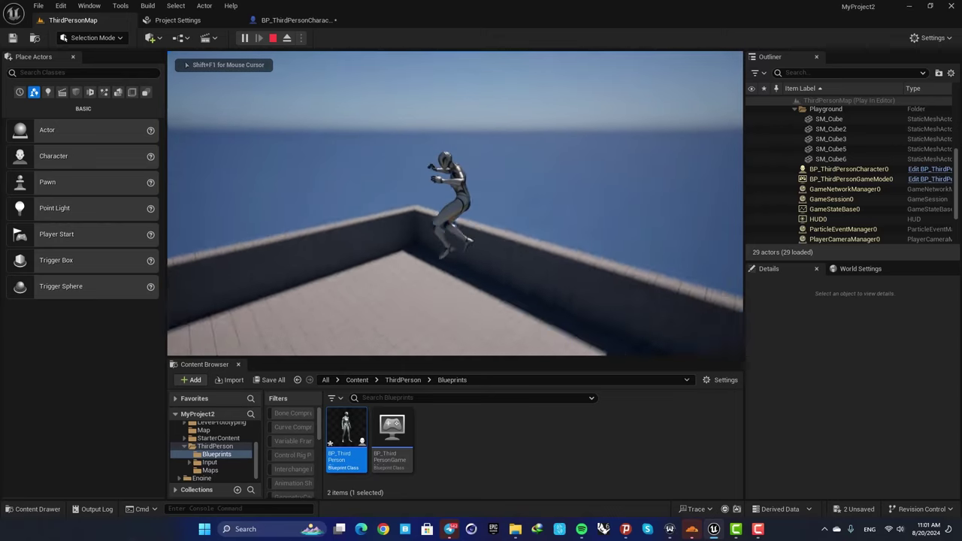
key("space")
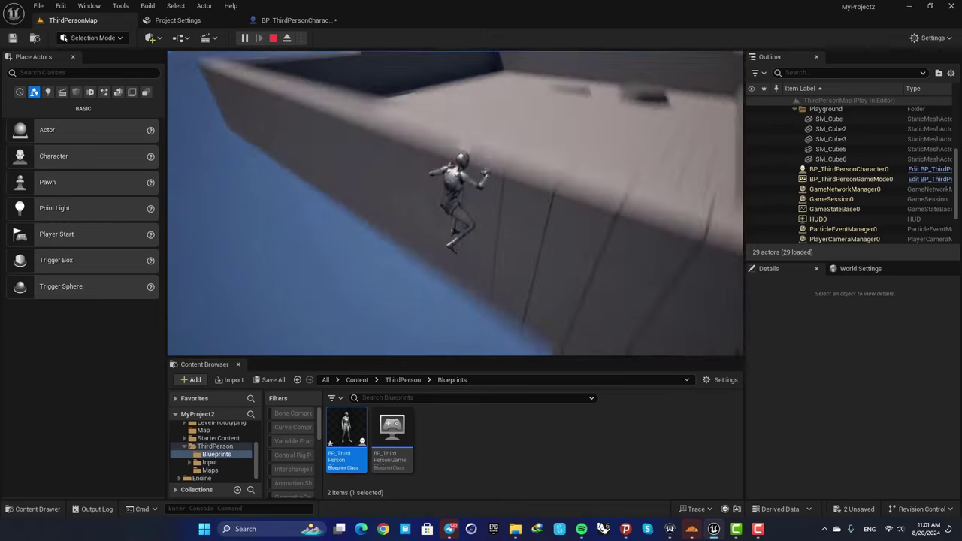
key("Escape")
- Return to the BP_ThirdPersonCharacter blueprint and review the Character Movement component's networking, general, walking and jumping settings
left_click(276, 20)
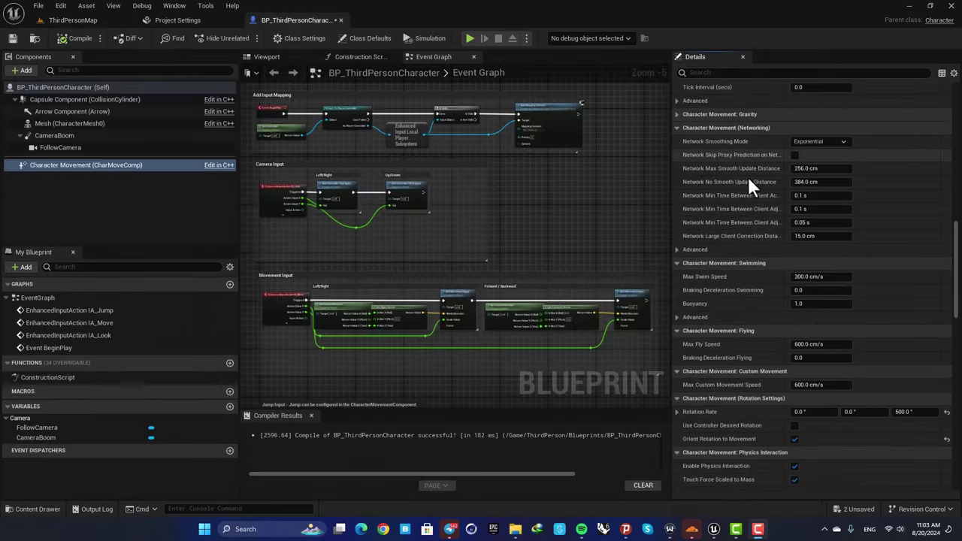
scroll(748, 180, "up", 2)
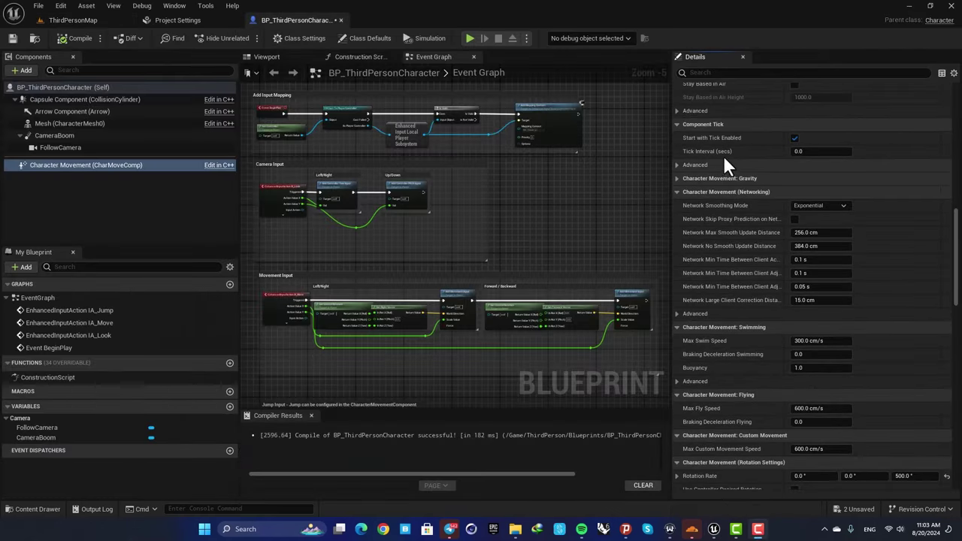
scroll(740, 274, "up", 2)
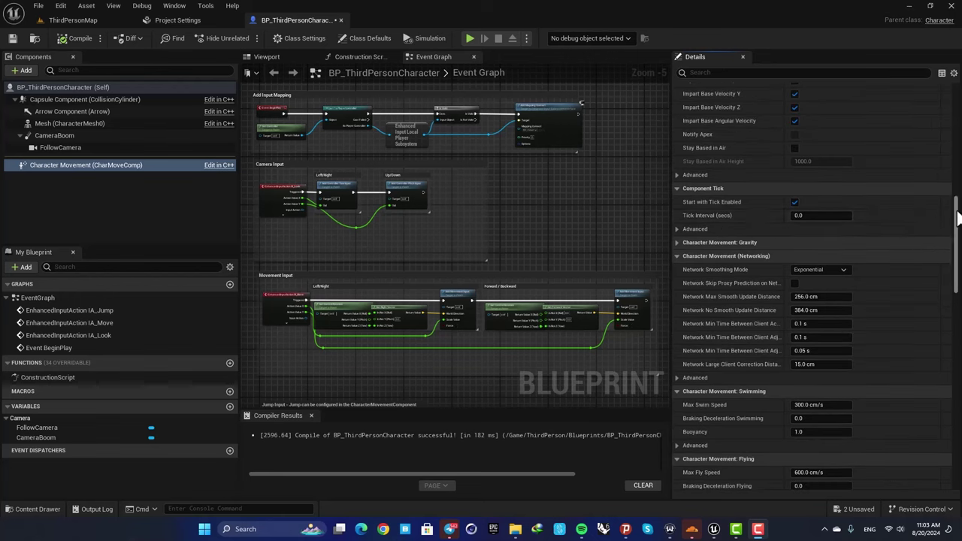
left_click_drag(956, 213, 932, 98)
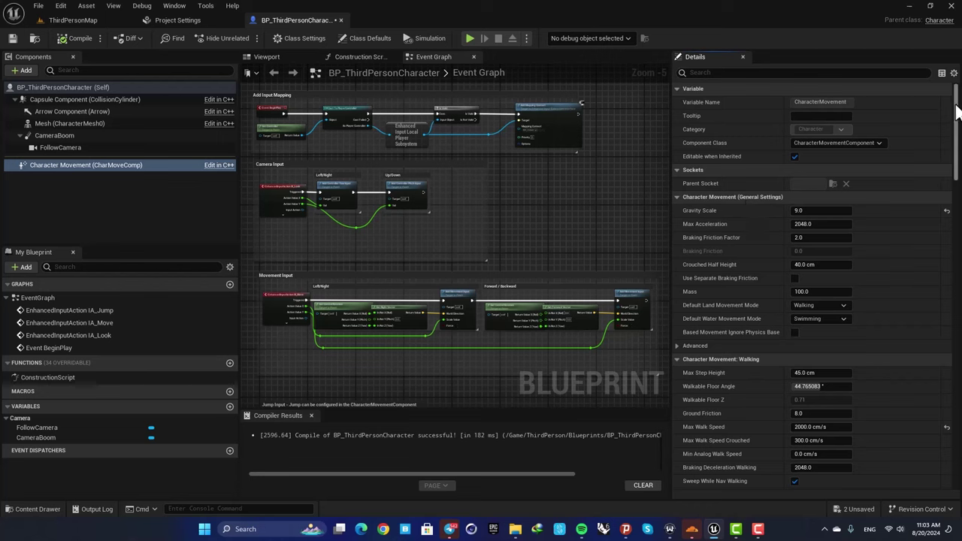
left_click_drag(958, 111, 951, 140)
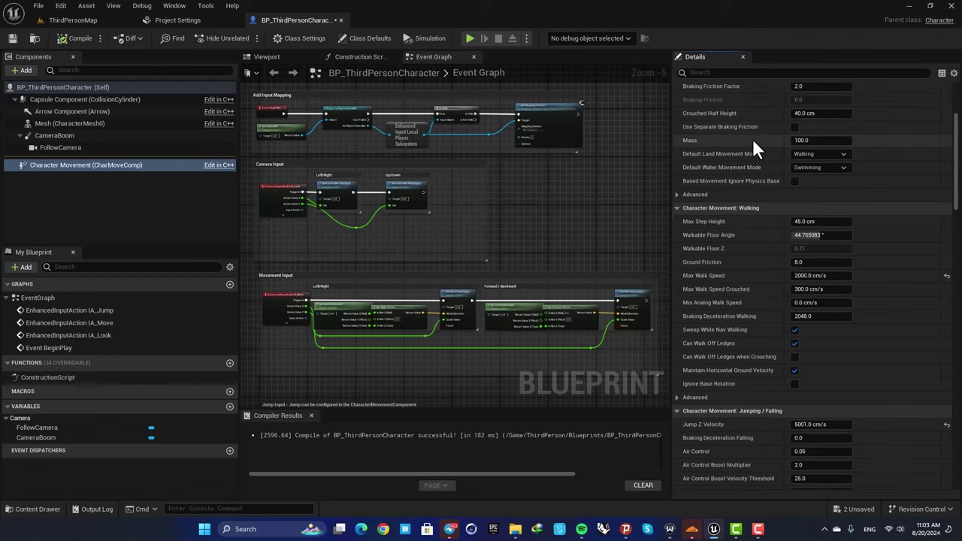